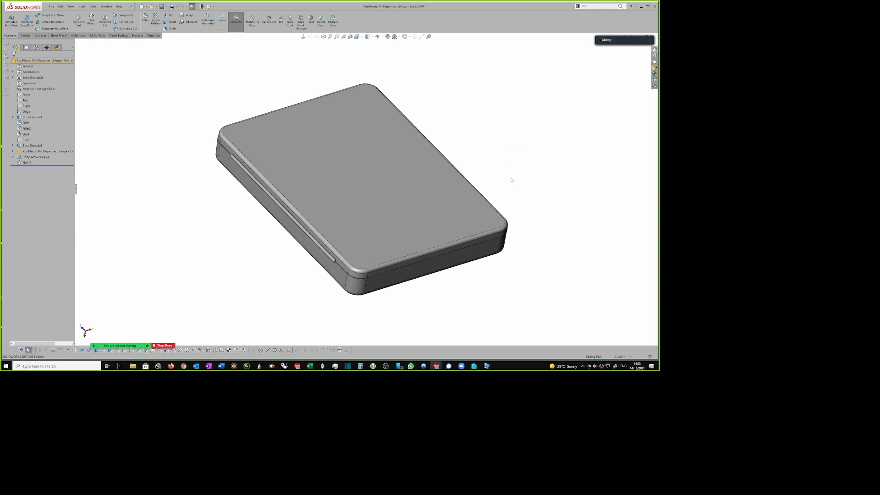
# - Switch to the lid part and examine its offset plane and the hinge strip along the lid's outer edge
pyautogui.hotkey('ctrl', 'Tab')
pyautogui.click(359, 187)
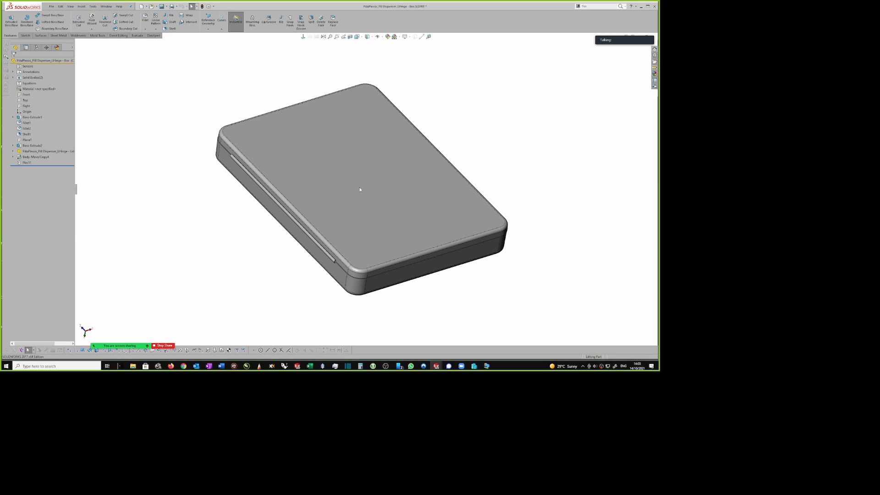
pyautogui.moveTo(420, 186); pyautogui.dragTo(399, 154, button='middle')
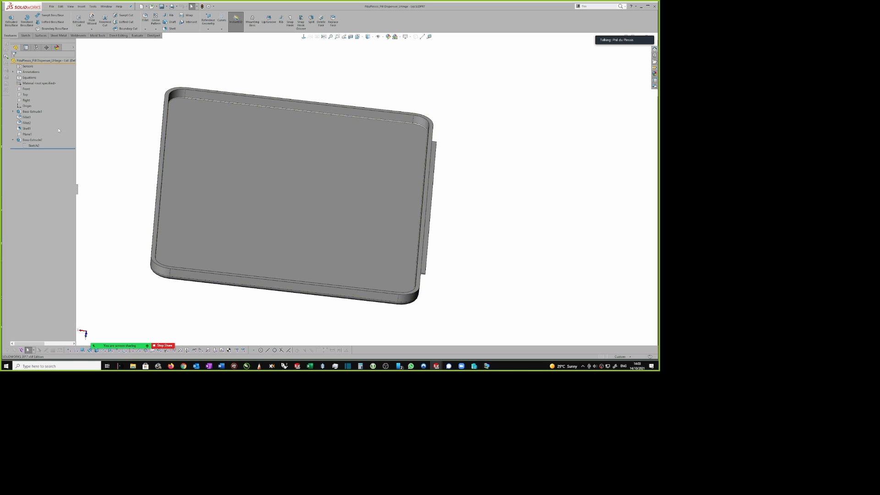
pyautogui.click(25, 135)
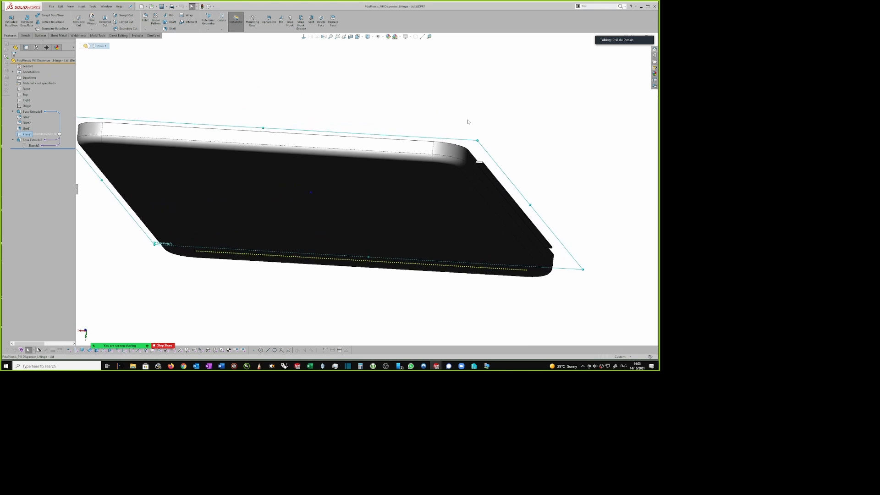
pyautogui.moveTo(478, 125); pyautogui.dragTo(504, 187, button='middle')
pyautogui.click(570, 187)
pyautogui.click(562, 155)
pyautogui.click(527, 136)
pyautogui.click(520, 161)
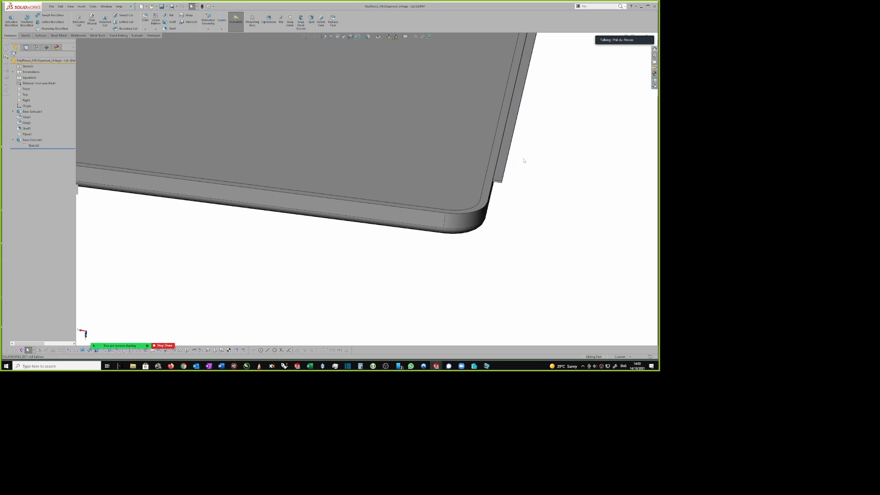
# - Inspect the sketch dimensions of the lid's extruded hinge strip, opening its short width dimension without changing it
pyautogui.moveTo(507, 145); pyautogui.dragTo(532, 113, button='middle')
pyautogui.click(531, 113)
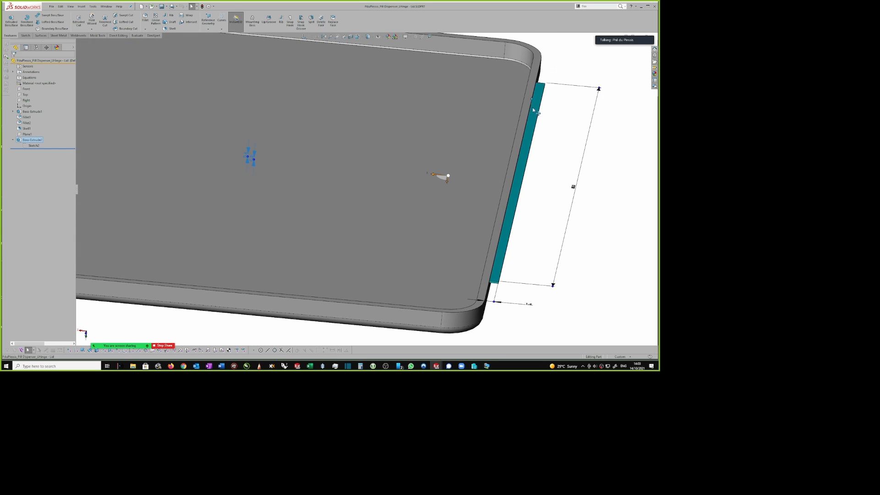
pyautogui.doubleClick(530, 305)
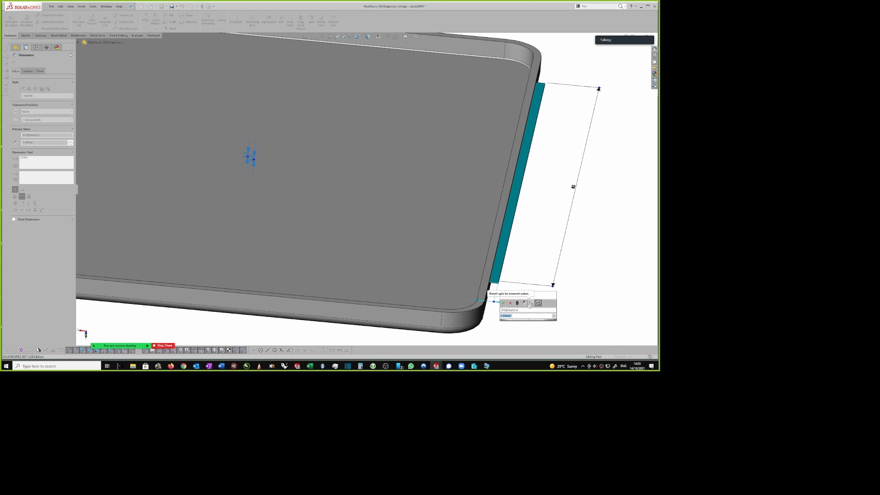
pyautogui.press('Escape')
pyautogui.press('Escape')
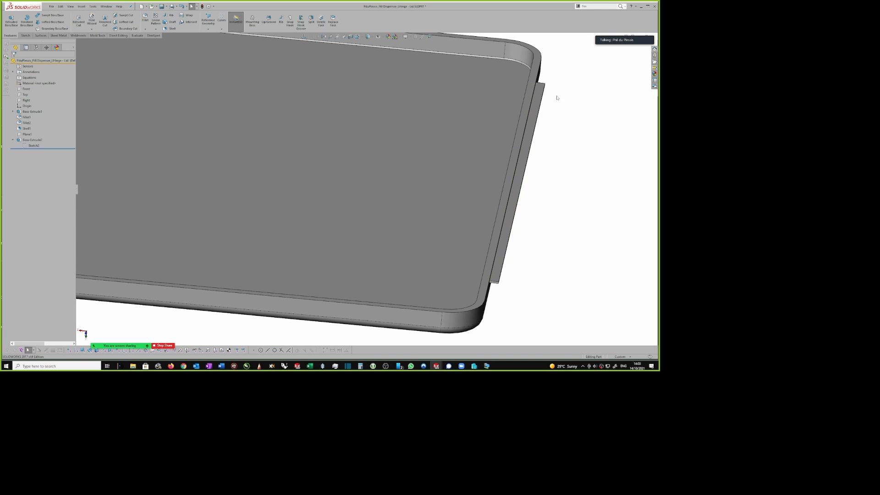
pyautogui.scroll(5, 556, 98)
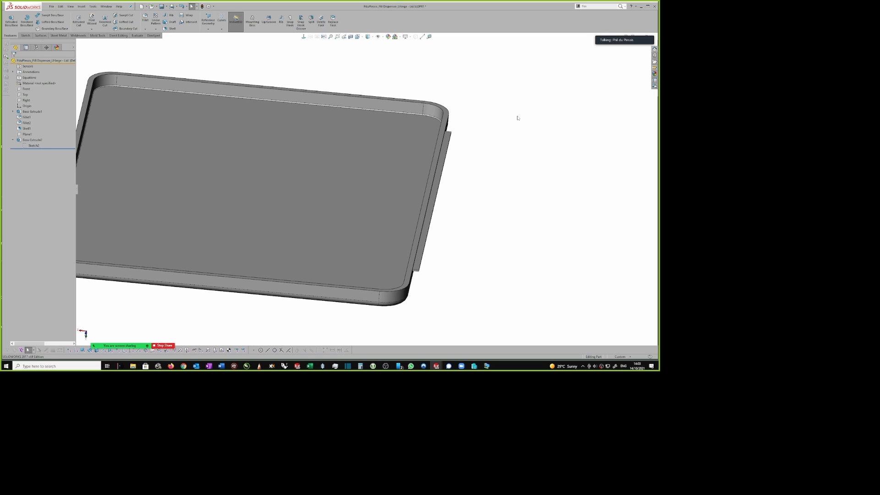
pyautogui.moveTo(517, 118); pyautogui.dragTo(499, 150, button='right')
# - Switch back to the box part and roll the model back to just after the Body-Move/Copy feature
pyautogui.hotkey('ctrl', 'Tab')
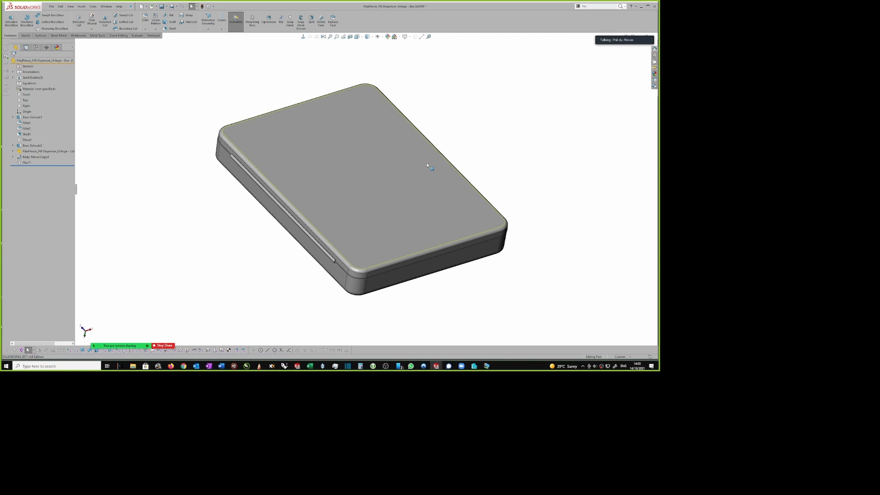
pyautogui.scroll(-2, 488, 170)
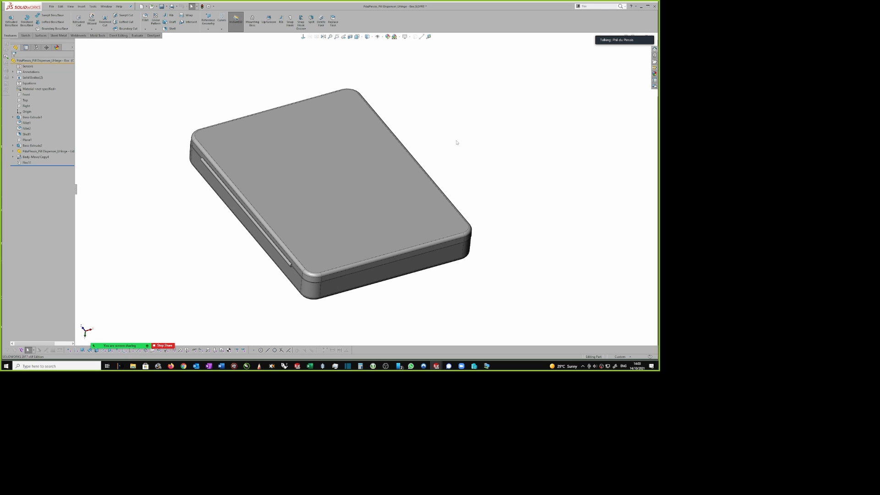
pyautogui.moveTo(457, 142); pyautogui.dragTo(385, 73, button='middle')
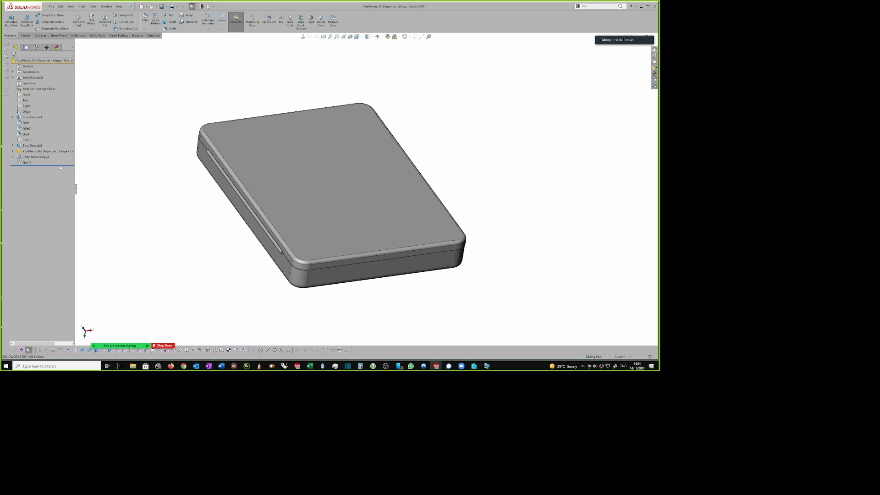
pyautogui.moveTo(63, 164); pyautogui.dragTo(62, 160)
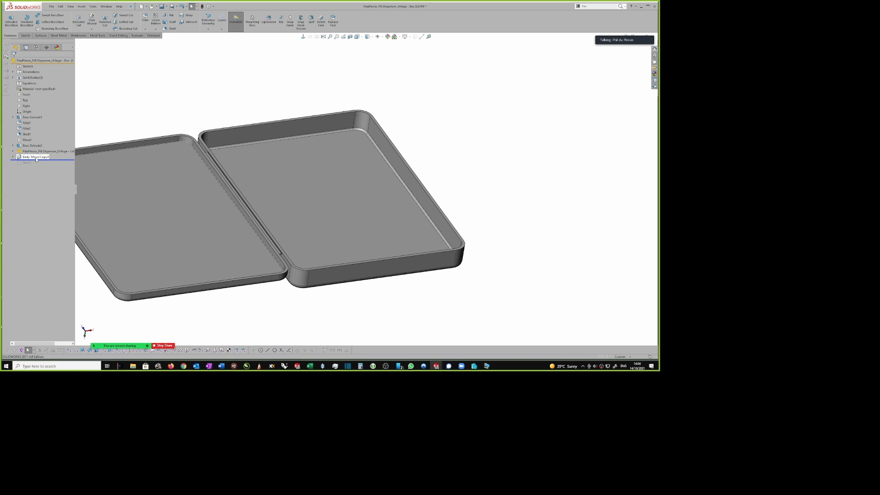
pyautogui.click(36, 158)
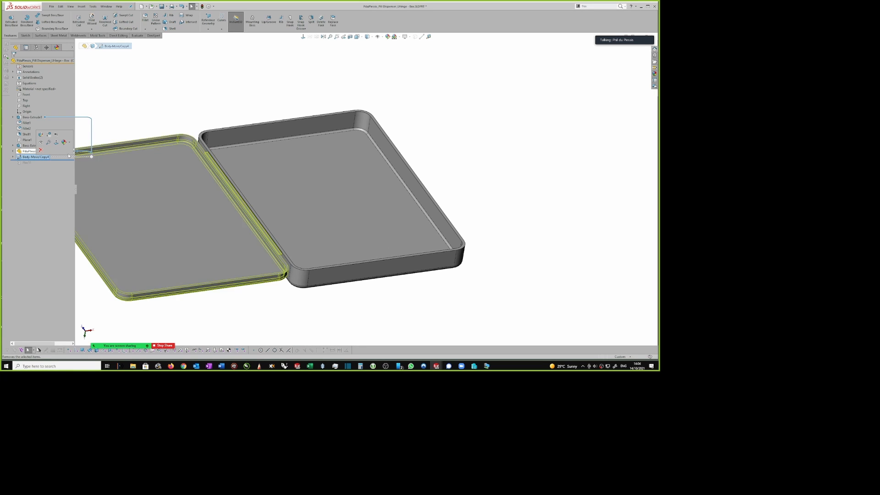
pyautogui.scroll(2, 173, 141)
pyautogui.scroll(-1, 228, 135)
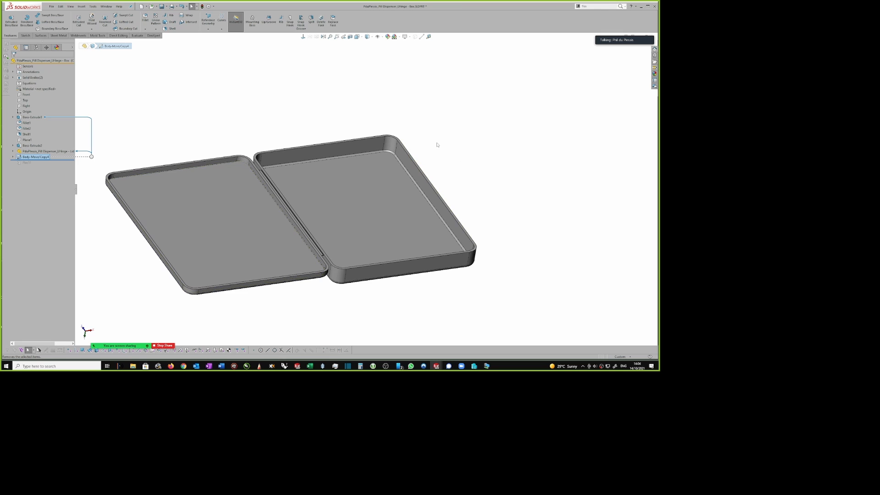
pyautogui.moveTo(438, 145); pyautogui.dragTo(480, 330, button='middle')
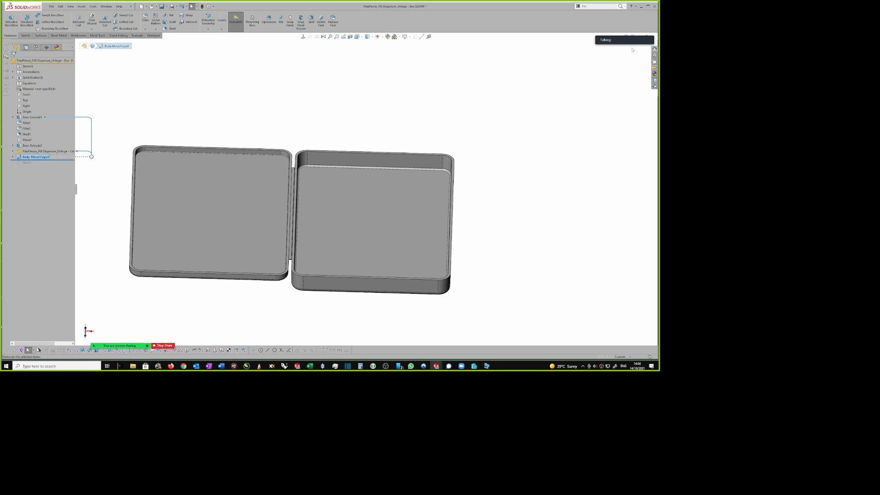
pyautogui.moveTo(627, 43)
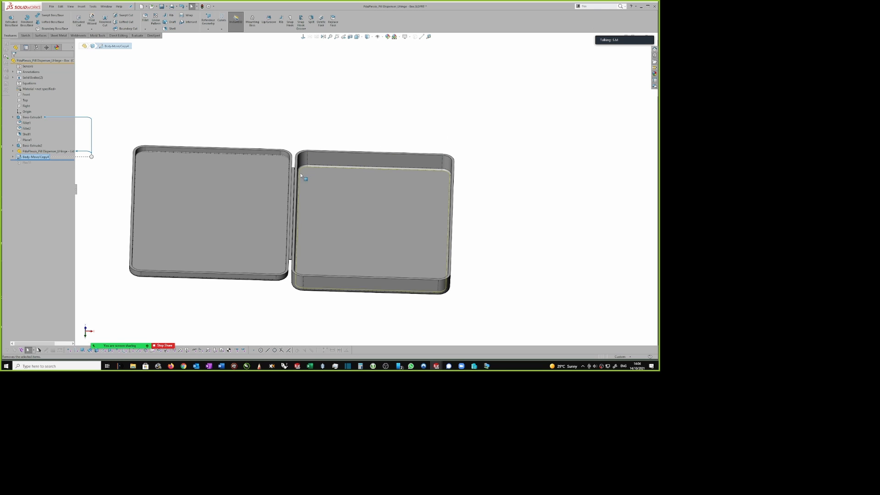
pyautogui.click(492, 129)
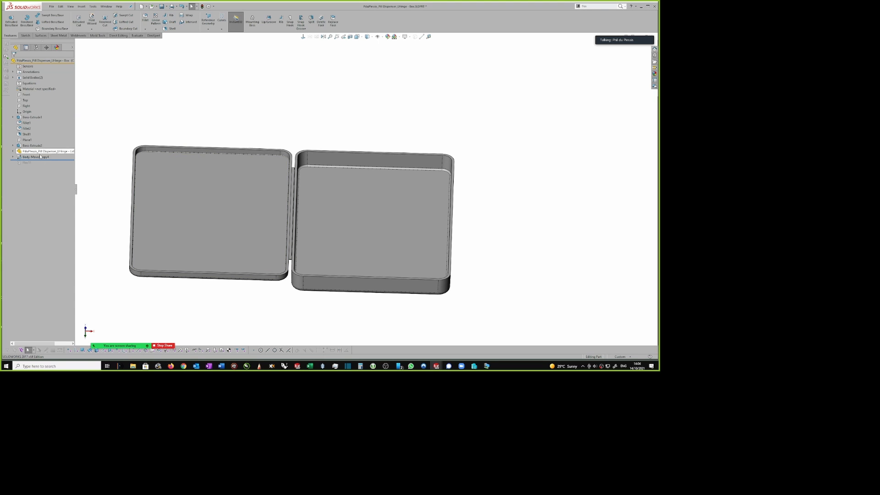
# - Suppress the inserted lid part together with its Body-Move/Copy feature
pyautogui.moveTo(42, 159)
pyautogui.click(47, 158)
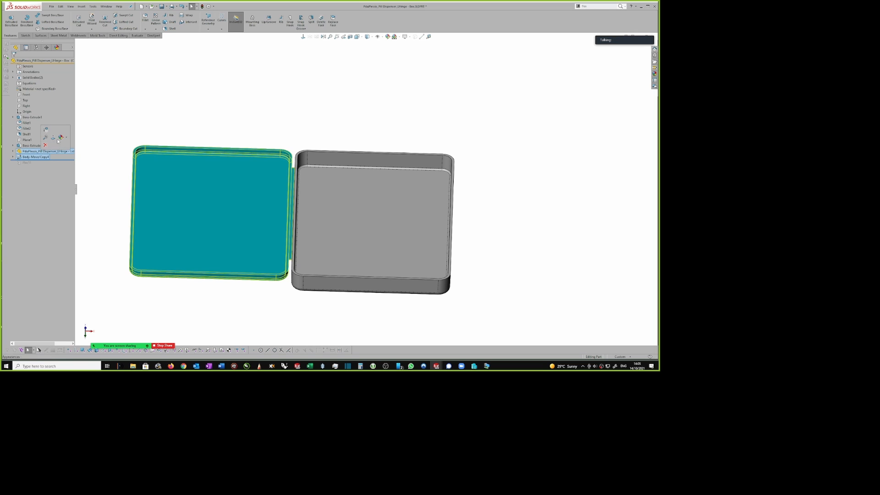
pyautogui.click(46, 129)
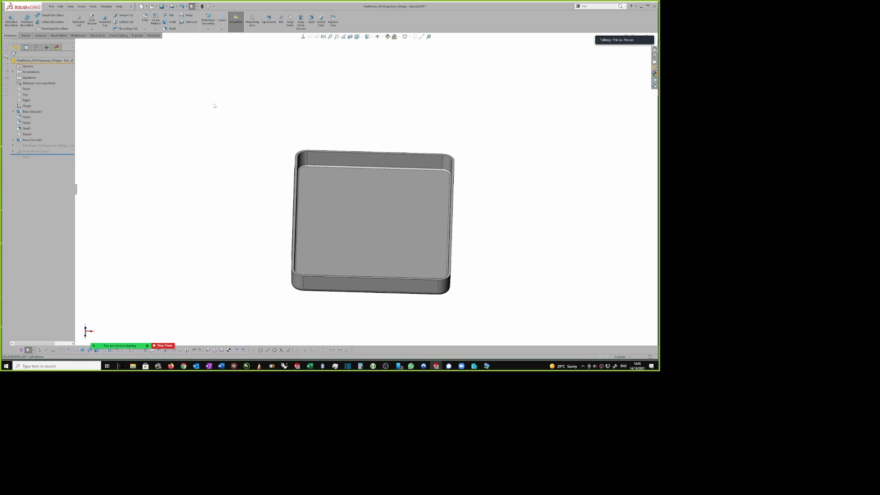
# - Measure the distance between the box's outer hinge-side wall face and the outer face of the thin hinge strip
pyautogui.scroll(2, 385, 213)
pyautogui.scroll(-2, 415, 221)
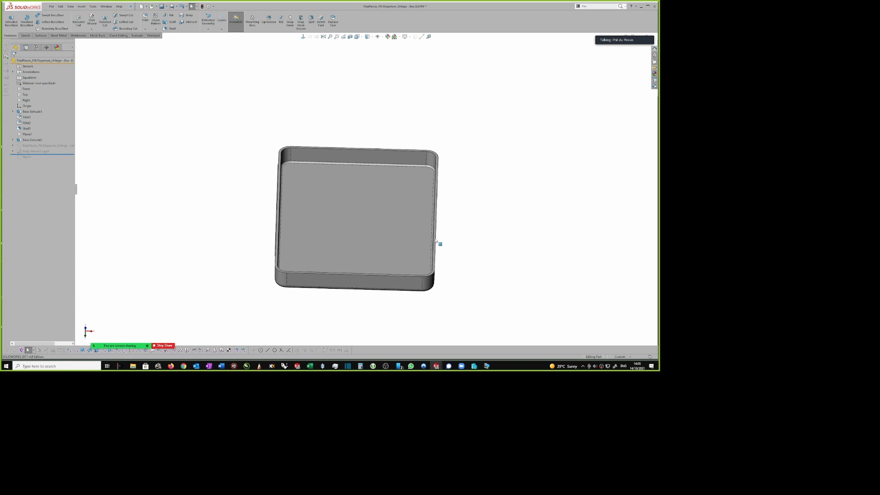
pyautogui.scroll(-2, 494, 229)
pyautogui.moveTo(416, 227); pyautogui.dragTo(229, 167, button='middle')
pyautogui.scroll(-3, 193, 170)
pyautogui.scroll(-3, 192, 169)
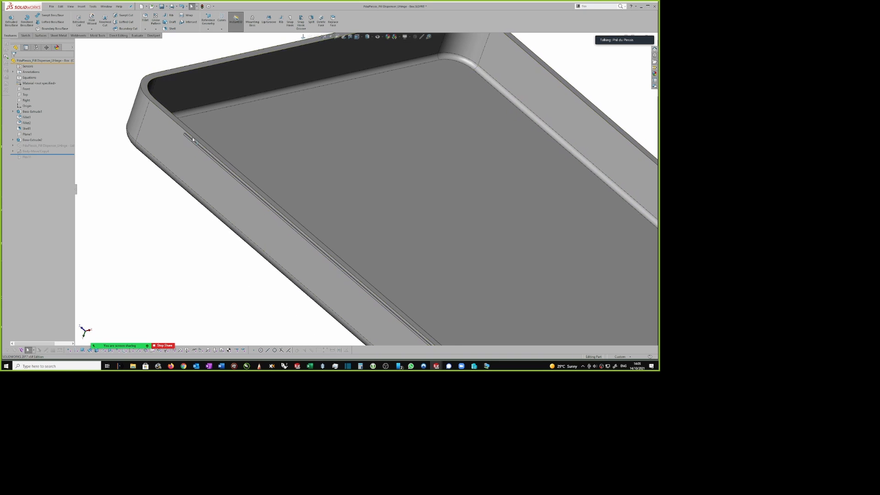
pyautogui.scroll(-3, 193, 135)
pyautogui.scroll(-2, 194, 136)
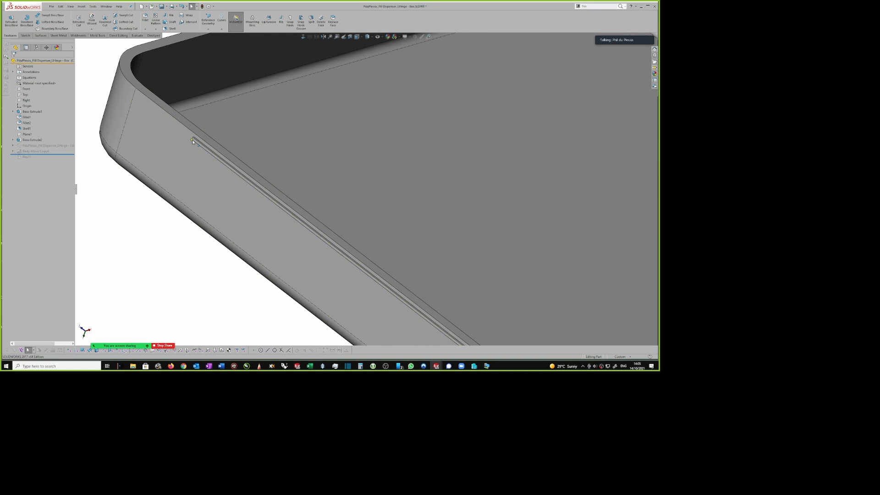
pyautogui.moveTo(203, 146); pyautogui.dragTo(257, 148, button='middle')
pyautogui.click(257, 148)
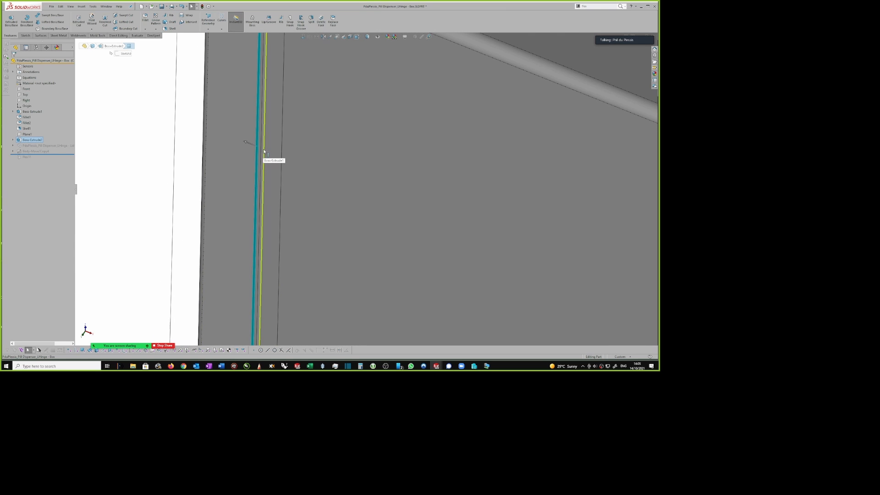
pyautogui.keyDown('ctrl'); pyautogui.click(263, 150); pyautogui.keyUp('ctrl')
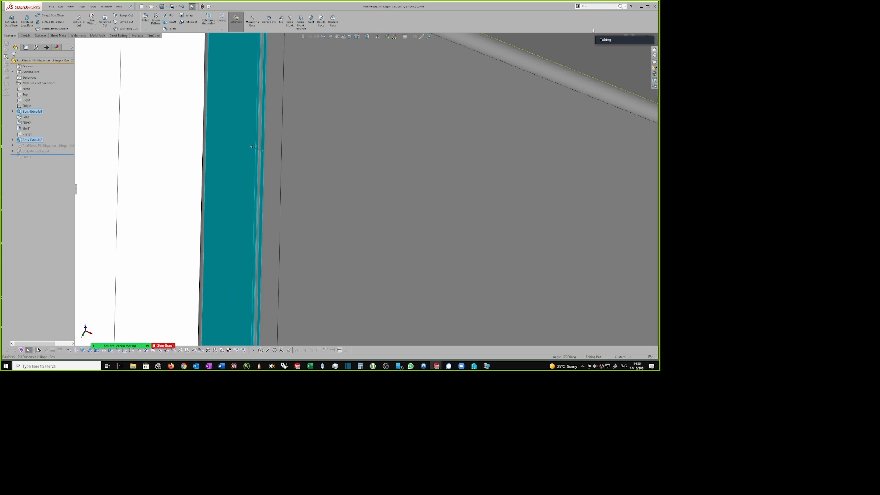
pyautogui.click(429, 36)
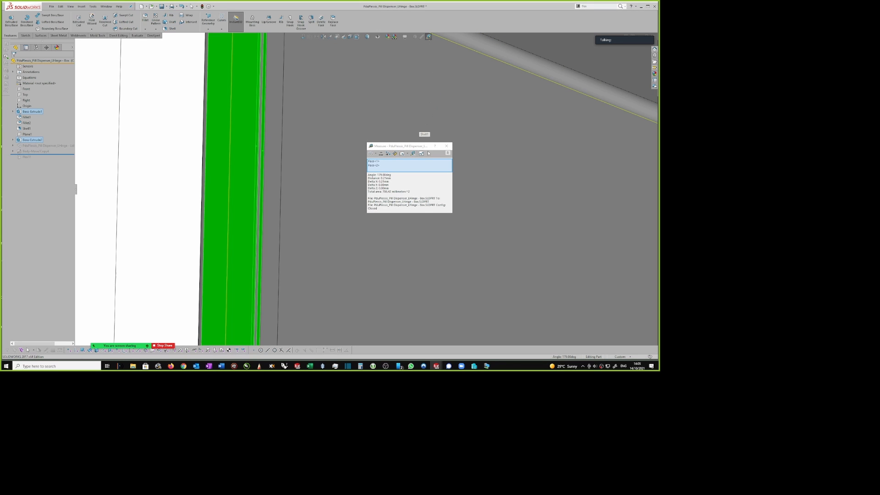
pyautogui.click(447, 145)
pyautogui.scroll(4, 371, 169)
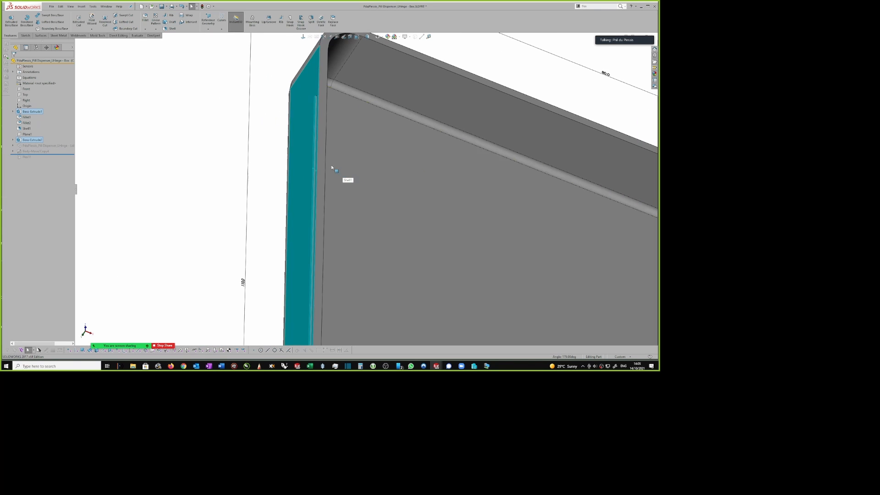
pyautogui.click(232, 128)
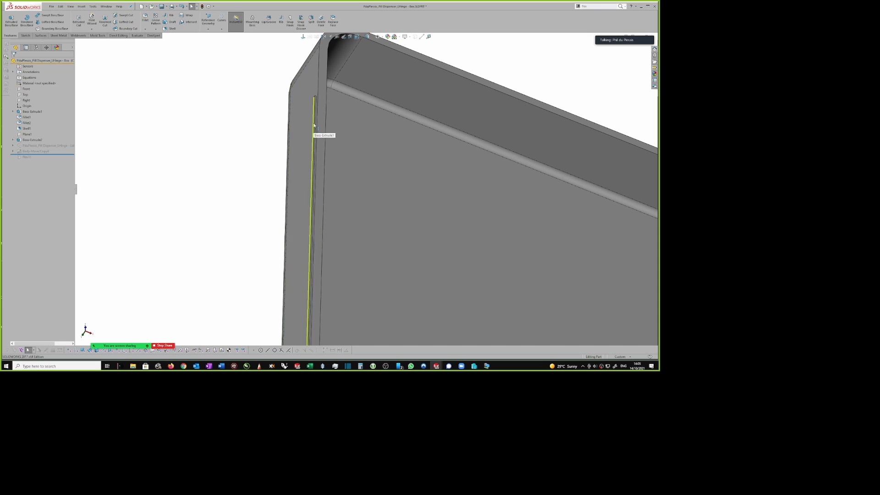
# - Insert the pill dispenser lid part beside the box's hinge side, with locating by the Move/Copy feature enabled
pyautogui.scroll(4, 293, 87)
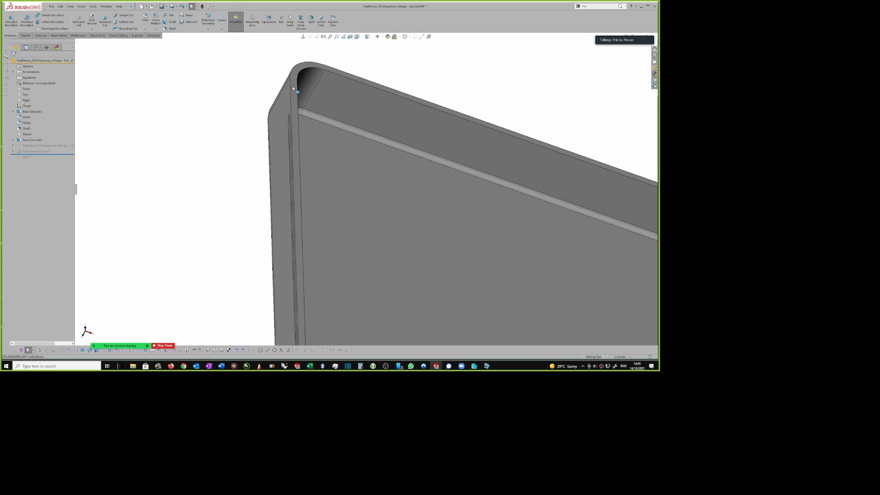
pyautogui.scroll(3, 292, 87)
pyautogui.moveTo(292, 87); pyautogui.dragTo(435, 121, button='middle')
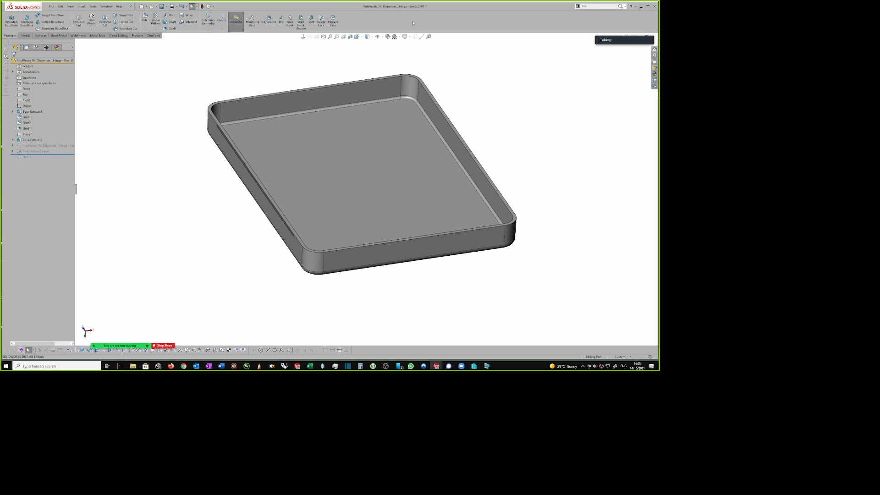
pyautogui.click(81, 6)
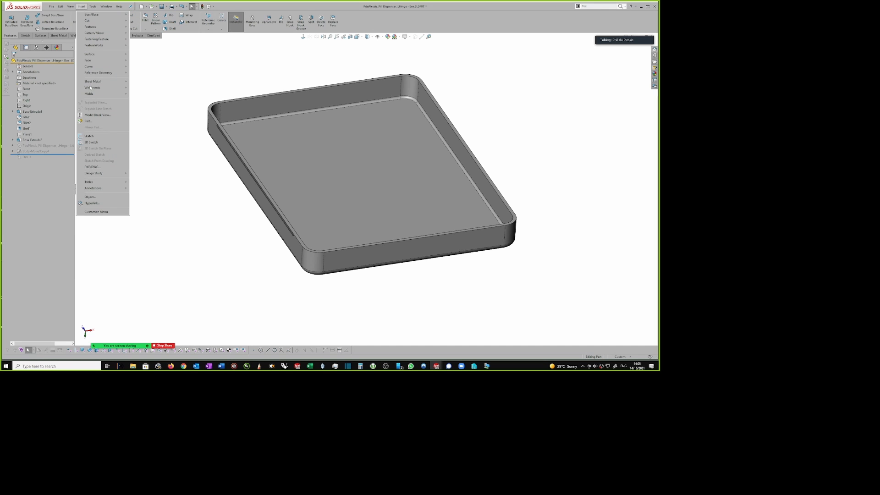
pyautogui.click(92, 120)
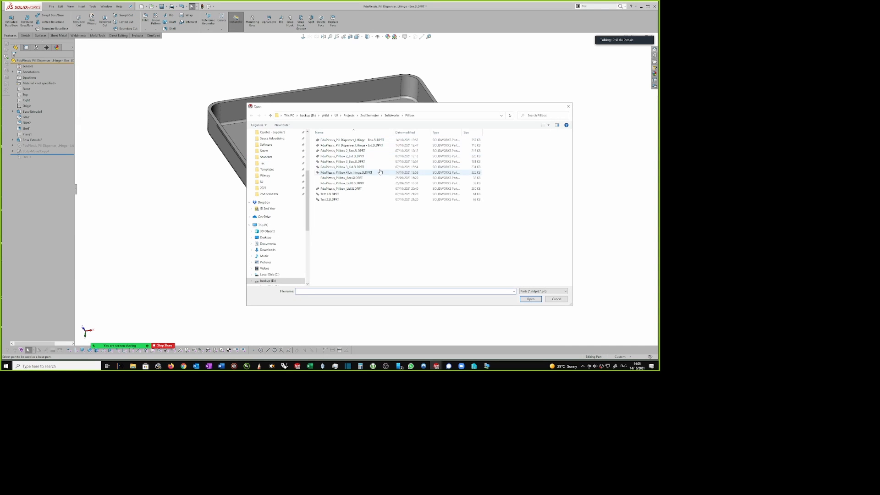
pyautogui.doubleClick(362, 146)
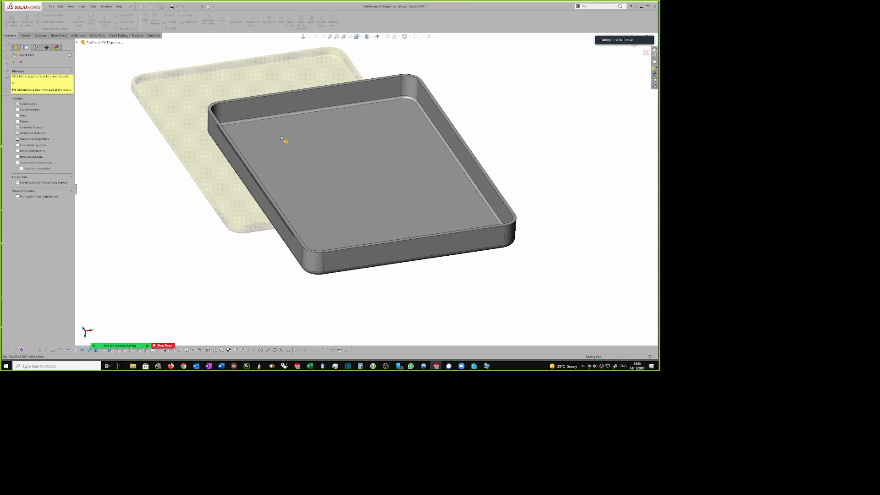
pyautogui.click(18, 182)
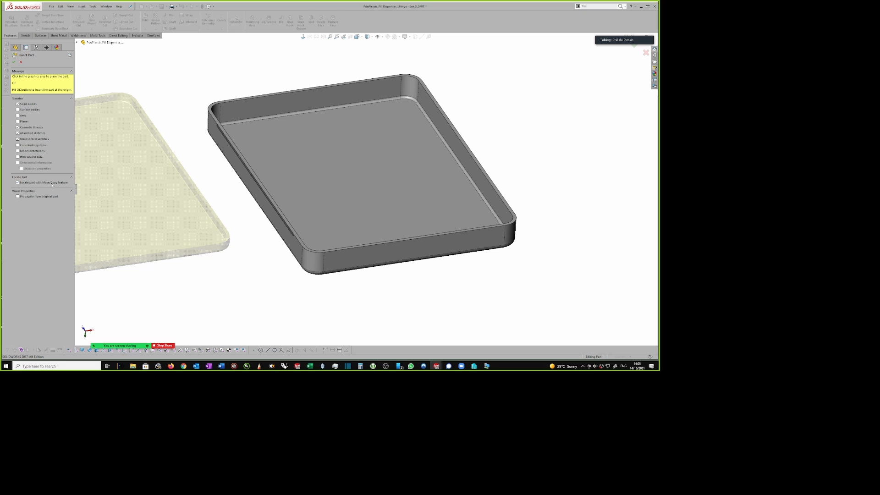
pyautogui.scroll(2, 136, 178)
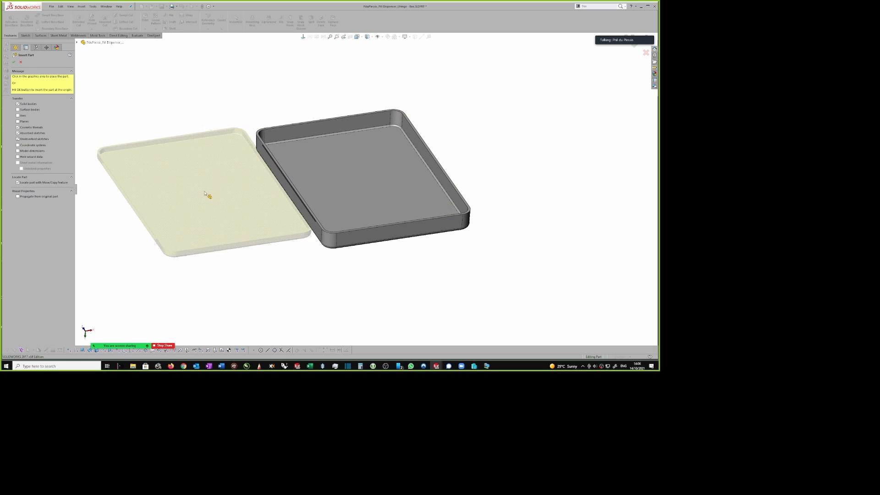
pyautogui.click(206, 197)
pyautogui.scroll(-5, 364, 201)
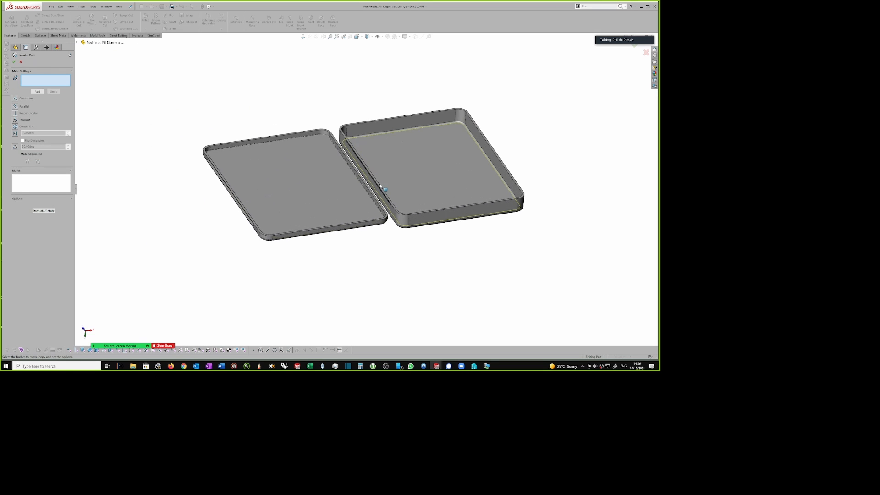
pyautogui.scroll(1, 366, 198)
pyautogui.moveTo(385, 183); pyautogui.dragTo(373, 114, button='middle')
pyautogui.click(289, 190)
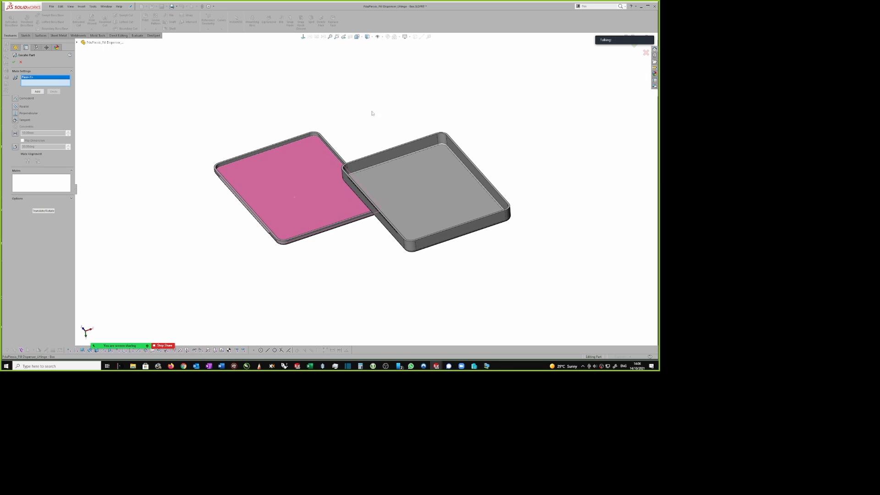
pyautogui.press('Escape')
# - Start a Move/Copy Body feature with the inserted lid as the body to move
pyautogui.click(602, 6)
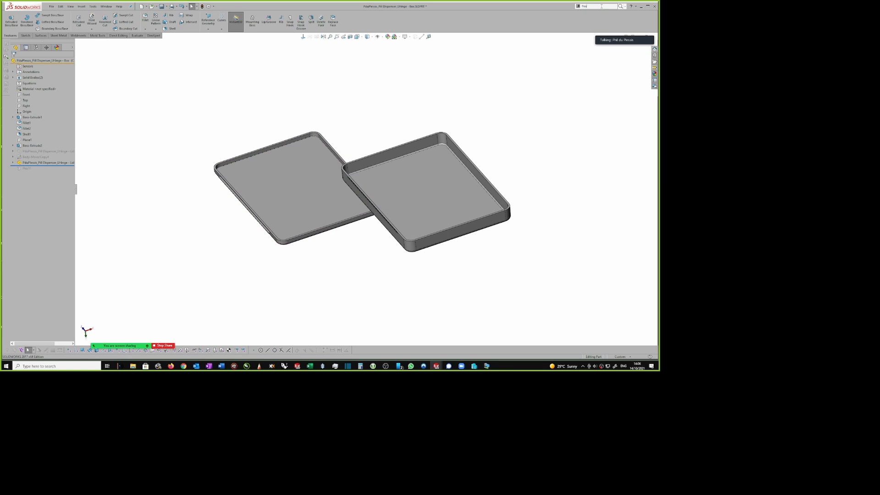
pyautogui.write('move')
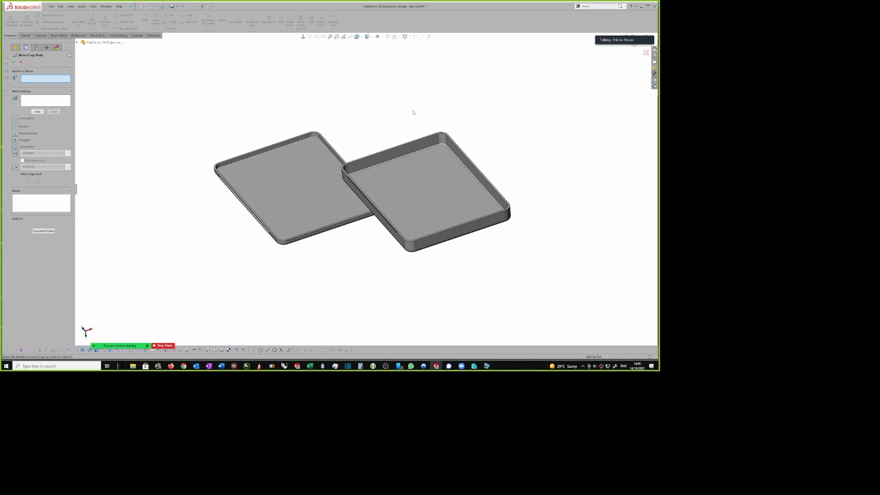
pyautogui.click(319, 174)
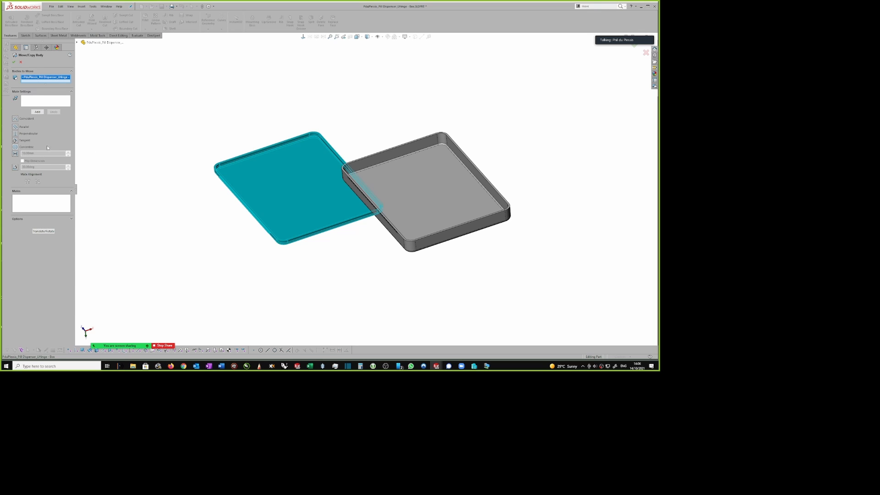
# - Try to reposition the lid body freely by translating it relative to the box, and return to positioning by mate constraints
pyautogui.click(42, 232)
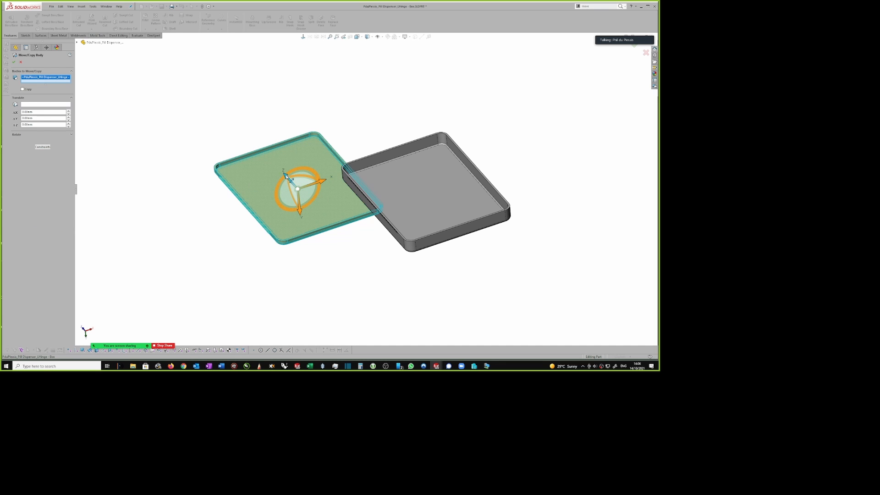
pyautogui.moveTo(286, 177); pyautogui.dragTo(353, 170)
pyautogui.scroll(-1, 314, 249)
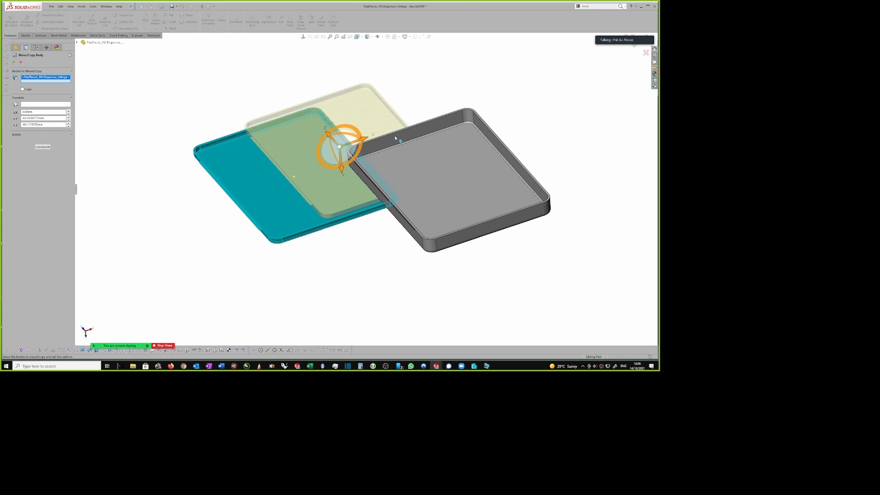
pyautogui.moveTo(408, 124); pyautogui.dragTo(325, 227, button='middle')
pyautogui.moveTo(325, 228); pyautogui.dragTo(268, 87)
pyautogui.moveTo(357, 69); pyautogui.dragTo(364, 80, button='middle')
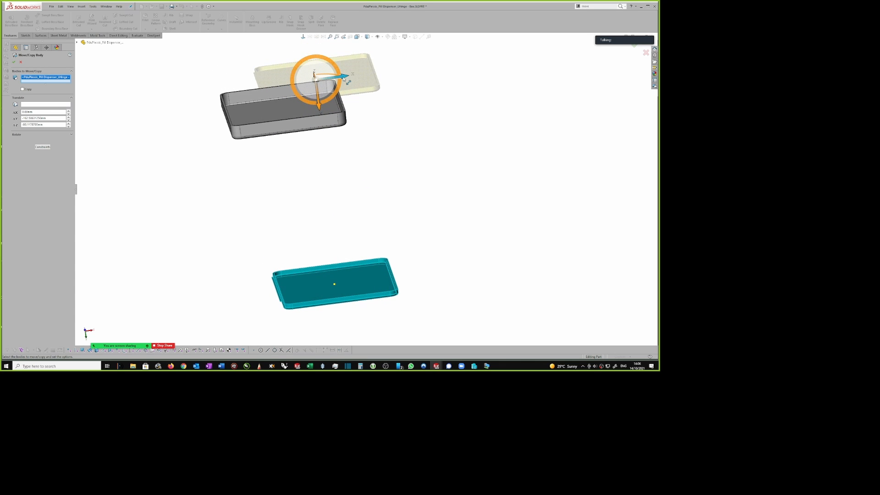
pyautogui.moveTo(343, 79); pyautogui.dragTo(197, 90)
pyautogui.moveTo(197, 92); pyautogui.dragTo(271, 138, button='middle')
pyautogui.click(46, 148)
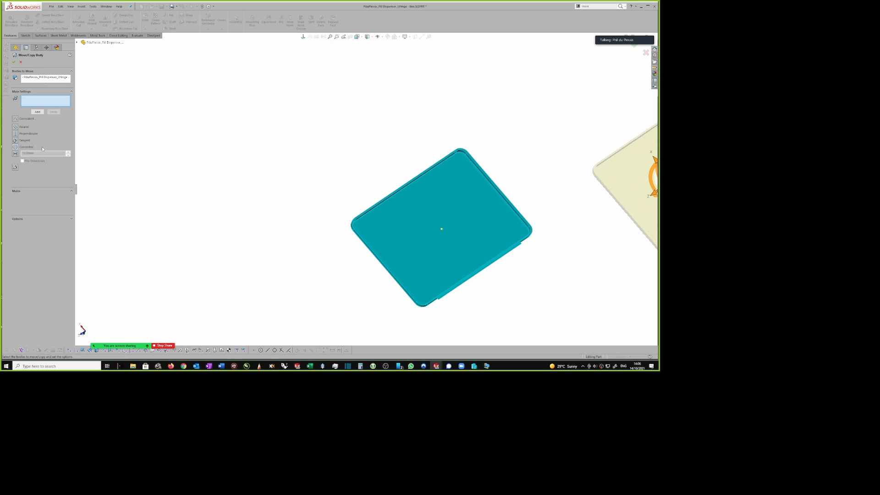
# - Choose the outer edge of the lid's hinge strip and the hinge-side edge on the box rim for a coincident mate
pyautogui.scroll(2, 294, 136)
pyautogui.moveTo(295, 136); pyautogui.dragTo(352, 143, button='middle')
pyautogui.scroll(-2, 328, 201)
pyautogui.scroll(-2, 327, 201)
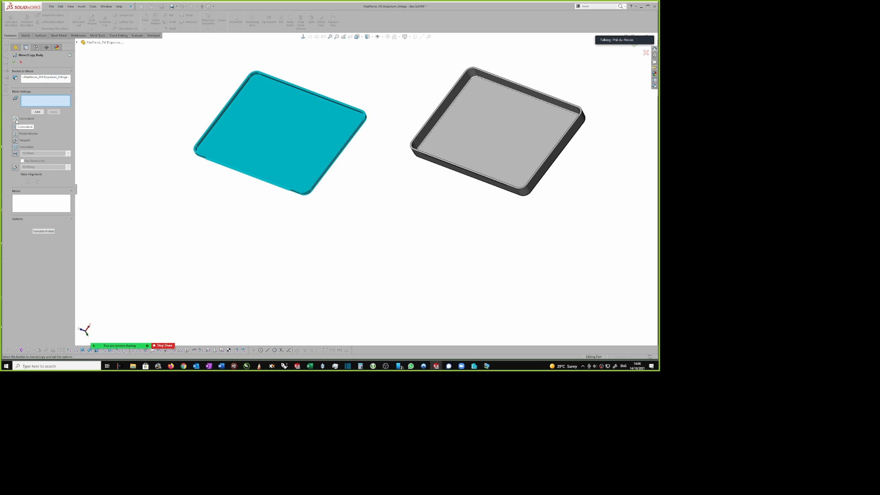
pyautogui.click(238, 172)
pyautogui.scroll(-8, 238, 172)
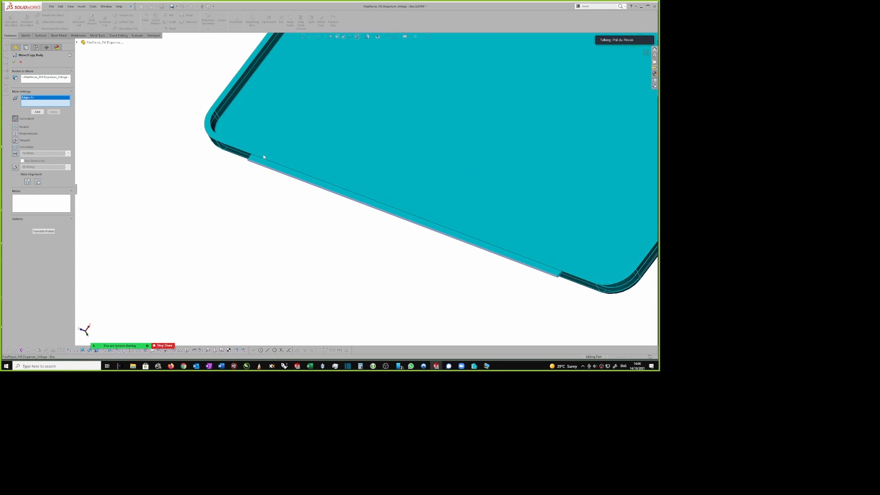
pyautogui.scroll(4, 260, 159)
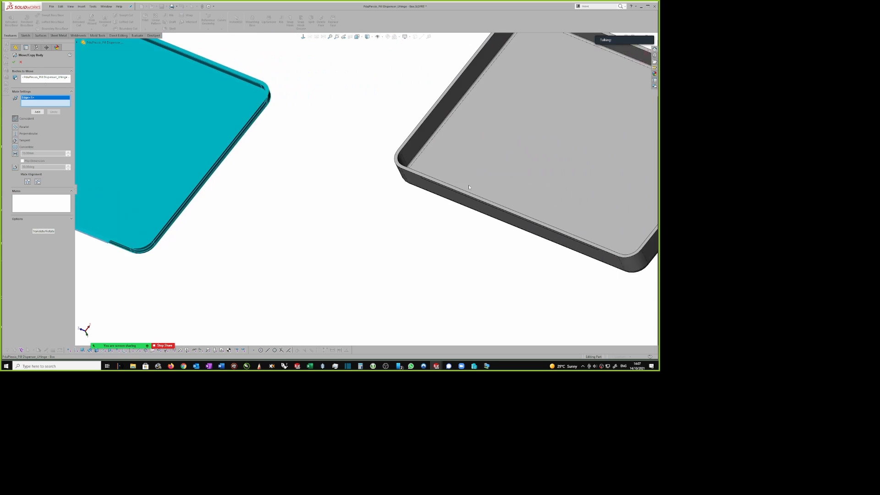
pyautogui.moveTo(412, 211); pyautogui.dragTo(360, 158, button='middle')
pyautogui.scroll(-6, 343, 162)
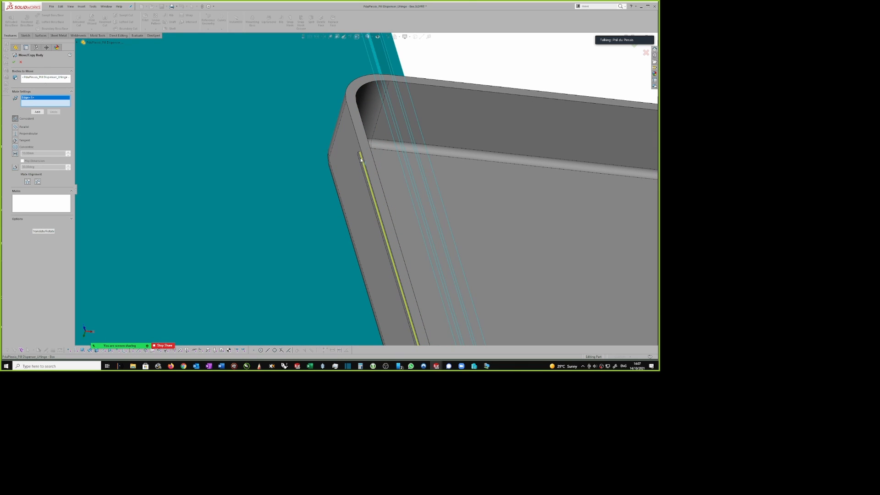
pyautogui.click(361, 160)
# - Flip the mate alignment so the lid extends away from the box and add the coincident hinge-edge mate
pyautogui.scroll(9, 359, 154)
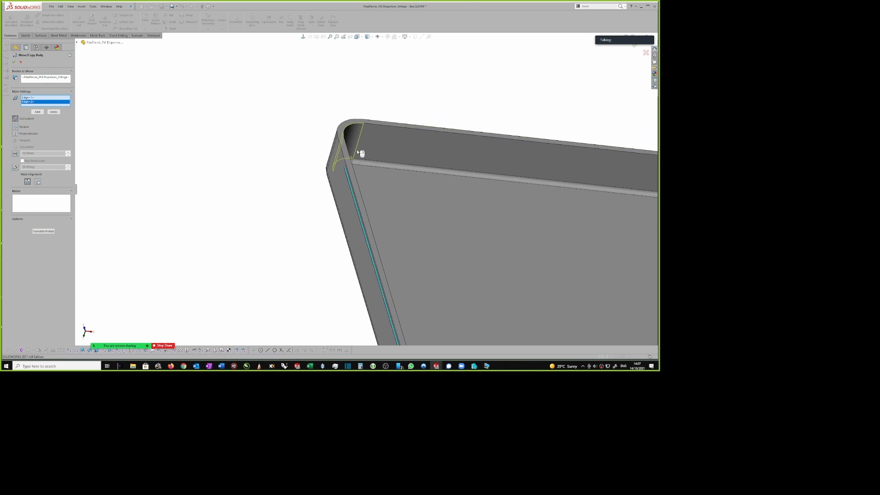
pyautogui.moveTo(355, 153); pyautogui.dragTo(87, 108, button='middle')
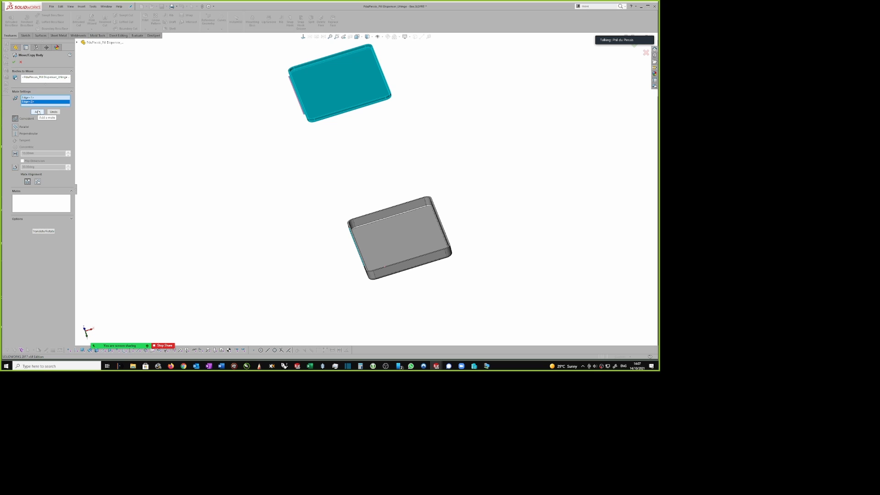
pyautogui.moveTo(141, 120); pyautogui.dragTo(404, 123, button='middle')
pyautogui.scroll(-3, 407, 93)
pyautogui.moveTo(407, 93); pyautogui.dragTo(32, 186, button='middle')
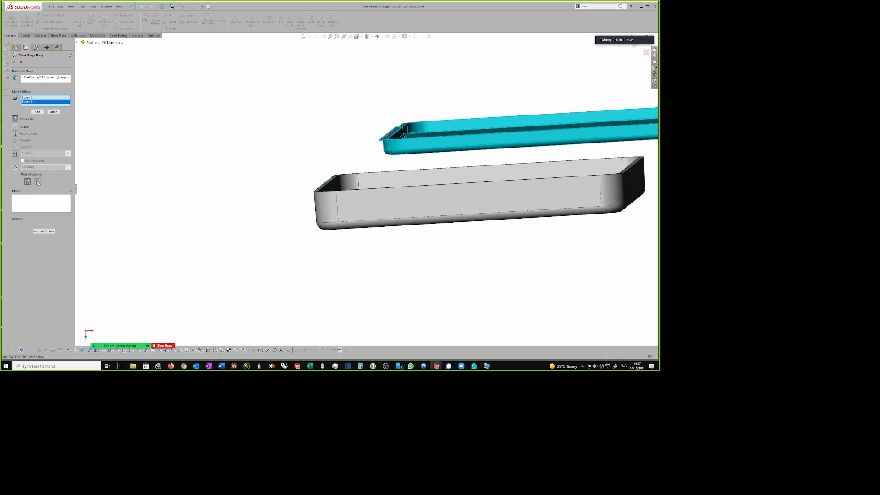
pyautogui.click(38, 182)
pyautogui.moveTo(120, 168); pyautogui.dragTo(38, 183, button='middle')
pyautogui.click(37, 182)
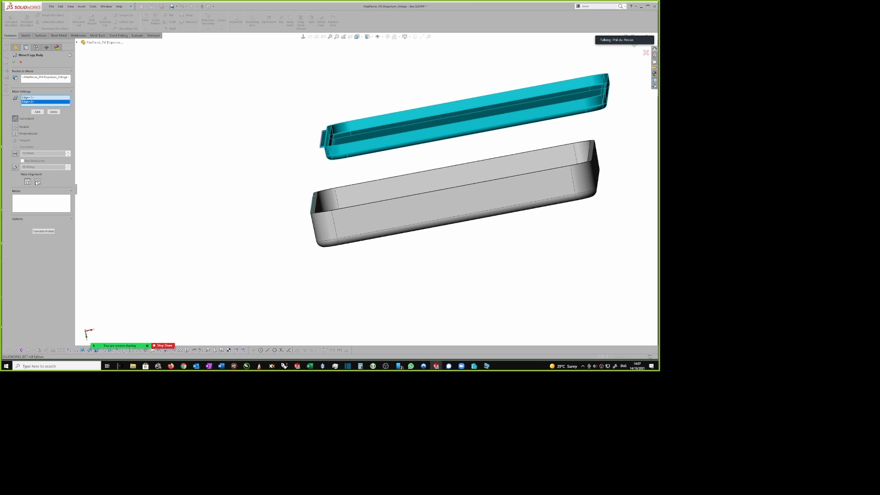
pyautogui.click(38, 182)
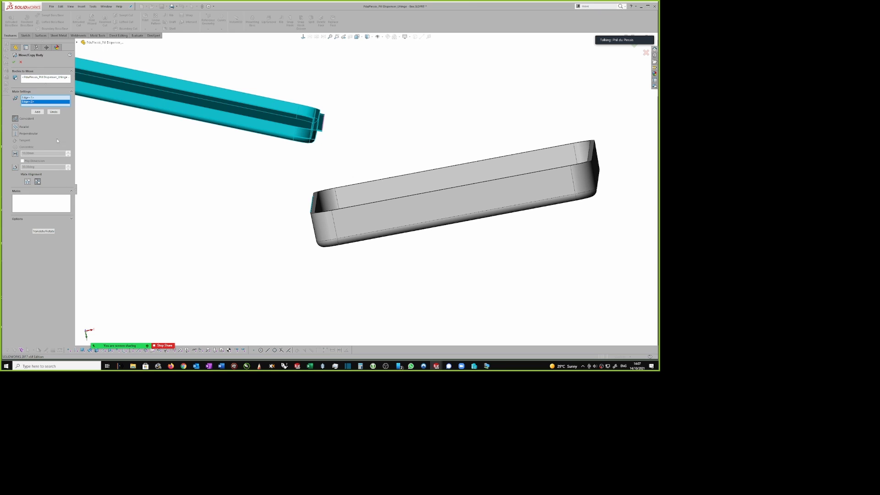
pyautogui.click(38, 111)
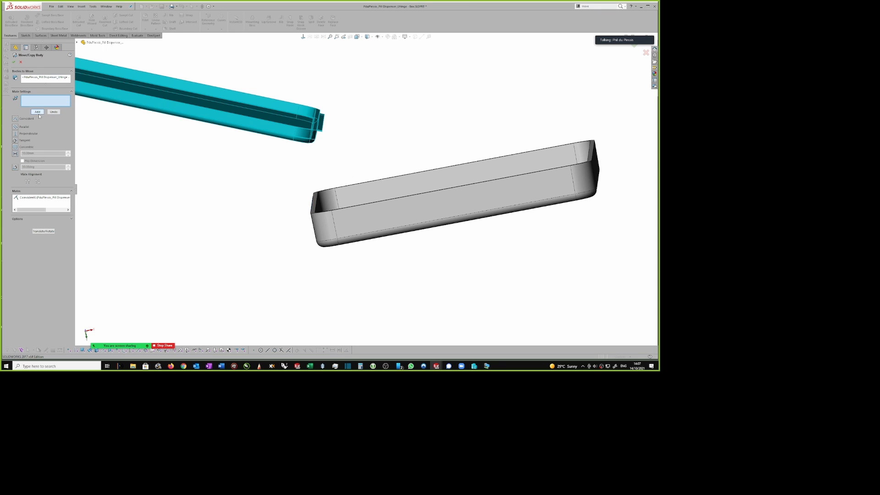
# - Add a coincident mate between the lid's upper face and the top rim face of the box
pyautogui.moveTo(308, 152); pyautogui.dragTo(380, 224, button='middle')
pyautogui.click(377, 113)
pyautogui.scroll(-1, 279, 253)
pyautogui.click(380, 223)
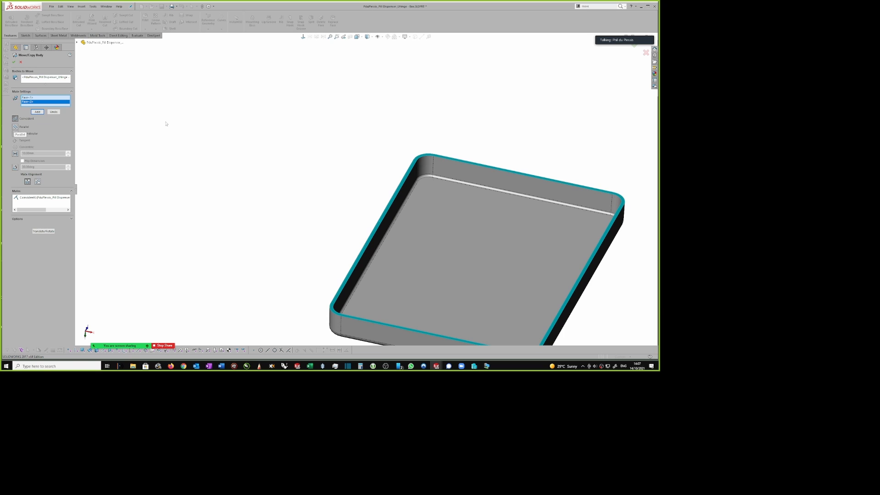
pyautogui.scroll(6, 360, 134)
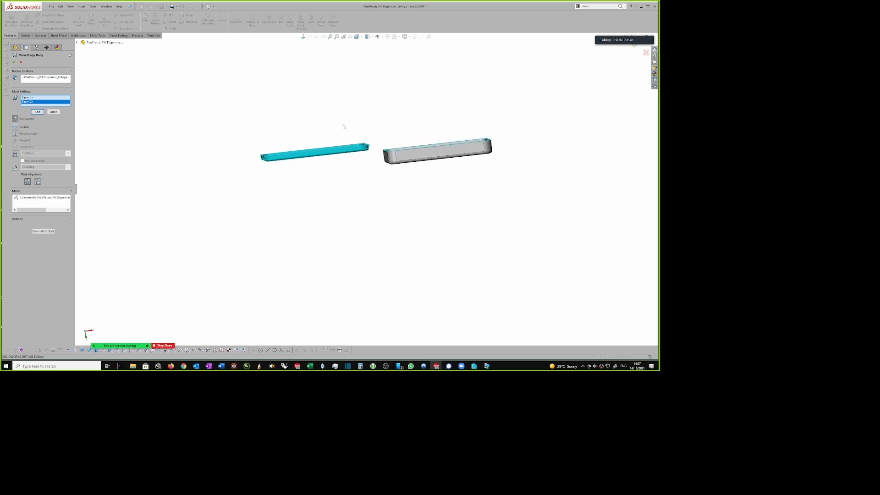
pyautogui.click(37, 112)
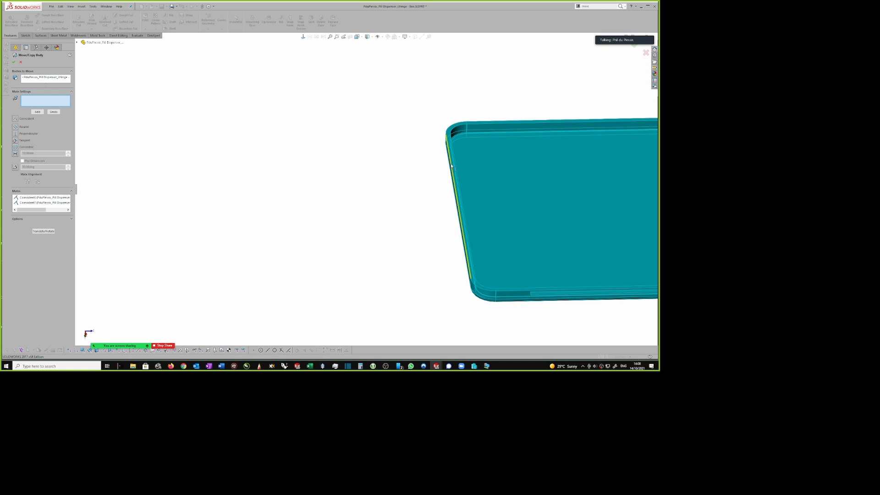
# - Make the lid's side edge coincident with the matching side edge of the box and accept the Move/Copy Body feature
pyautogui.click(452, 166)
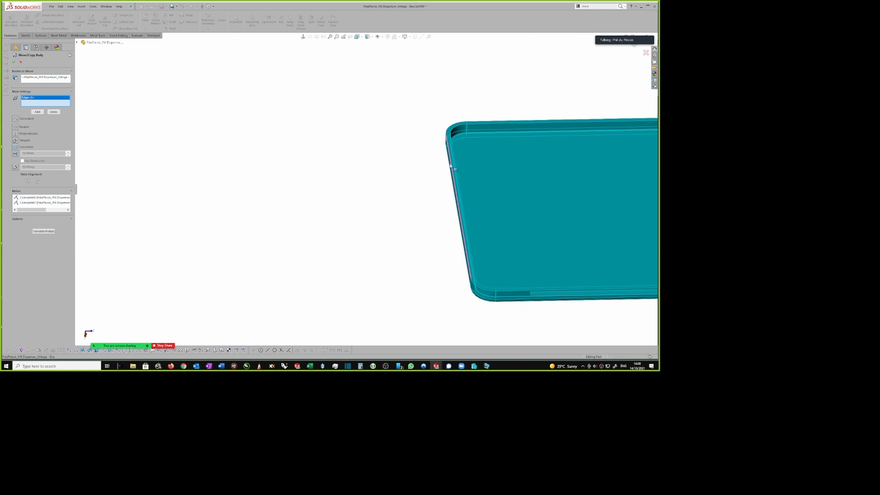
pyautogui.scroll(5, 487, 151)
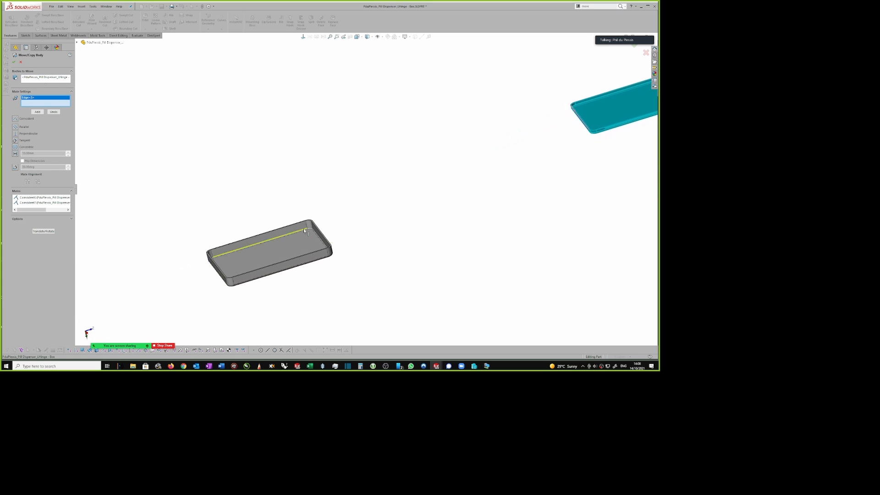
pyautogui.scroll(-3, 289, 236)
pyautogui.scroll(-2, 289, 237)
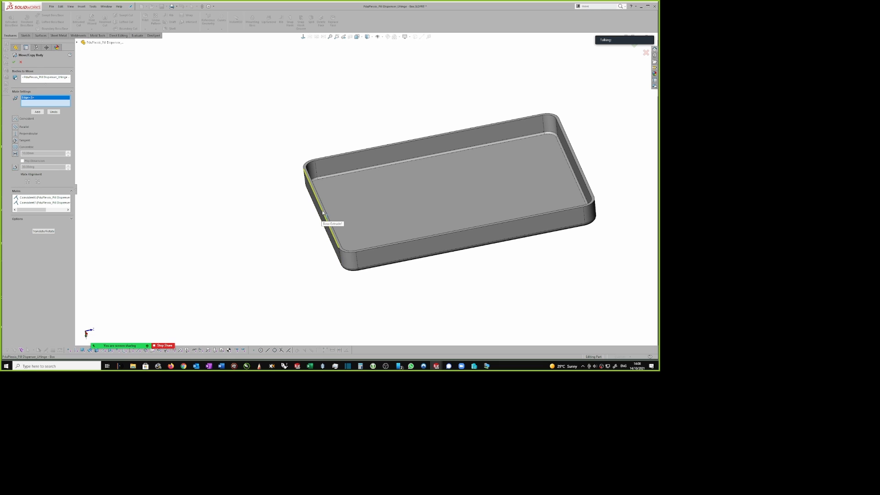
pyautogui.click(323, 213)
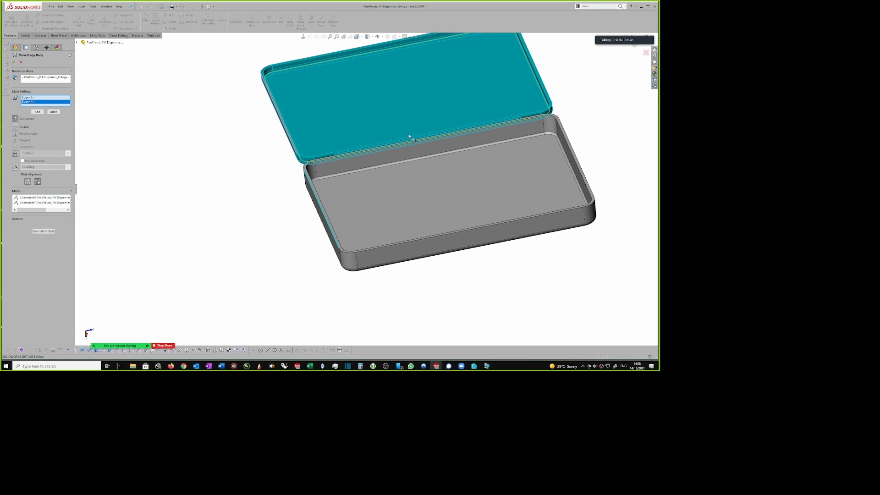
pyautogui.moveTo(226, 112); pyautogui.dragTo(380, 139, button='middle')
pyautogui.click(14, 63)
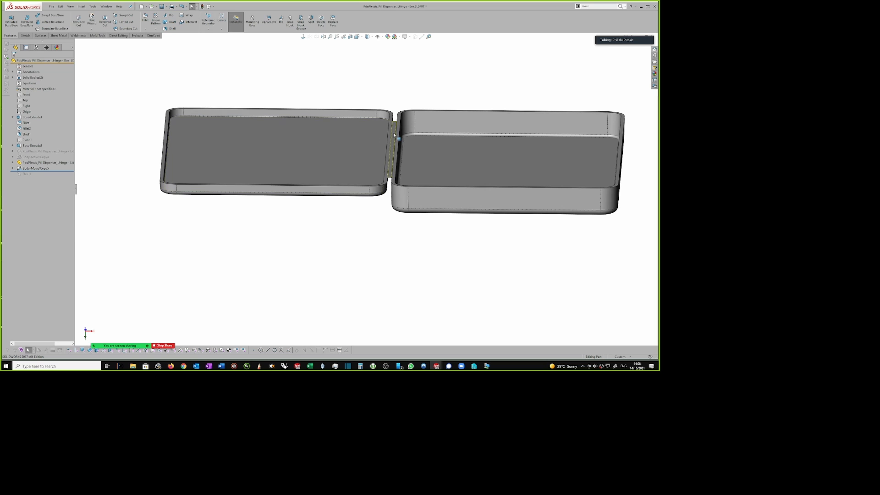
# - Examine the joint where the lid's hinge strip meets the box rim
pyautogui.click(284, 147)
pyautogui.click(26, 95)
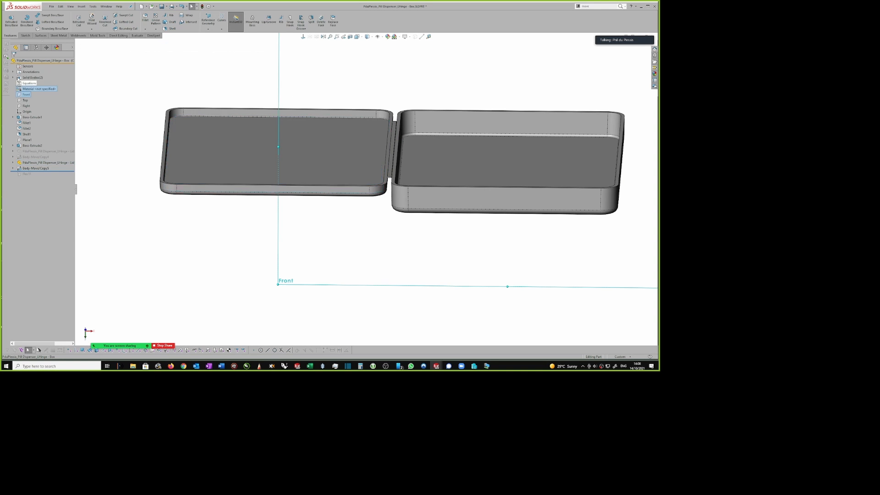
pyautogui.click(32, 78)
pyautogui.click(321, 78)
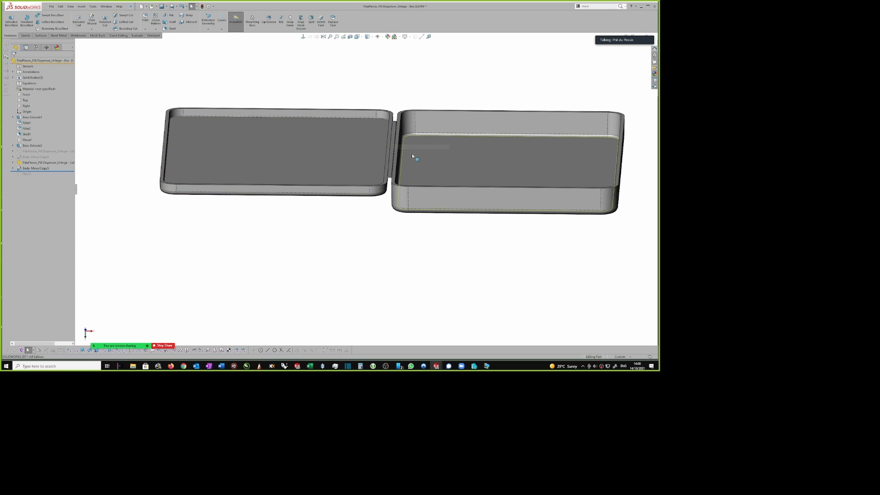
pyautogui.scroll(-1, 401, 156)
pyautogui.scroll(-4, 401, 156)
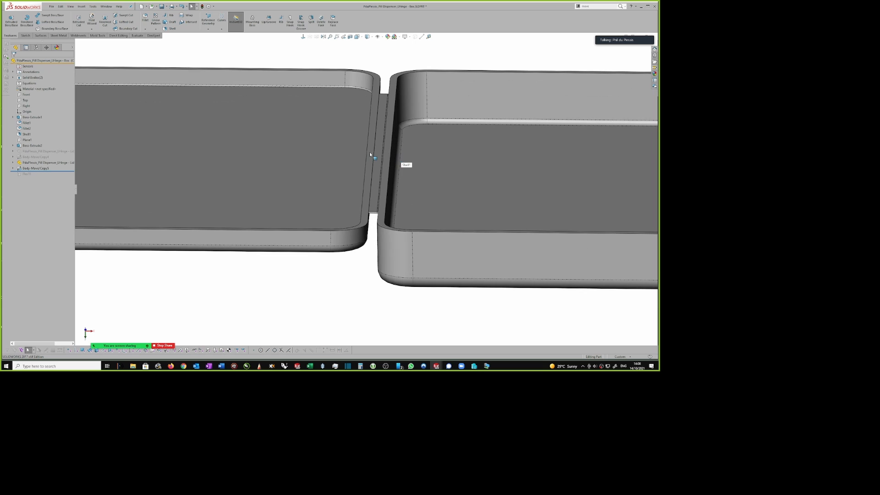
pyautogui.scroll(-3, 377, 191)
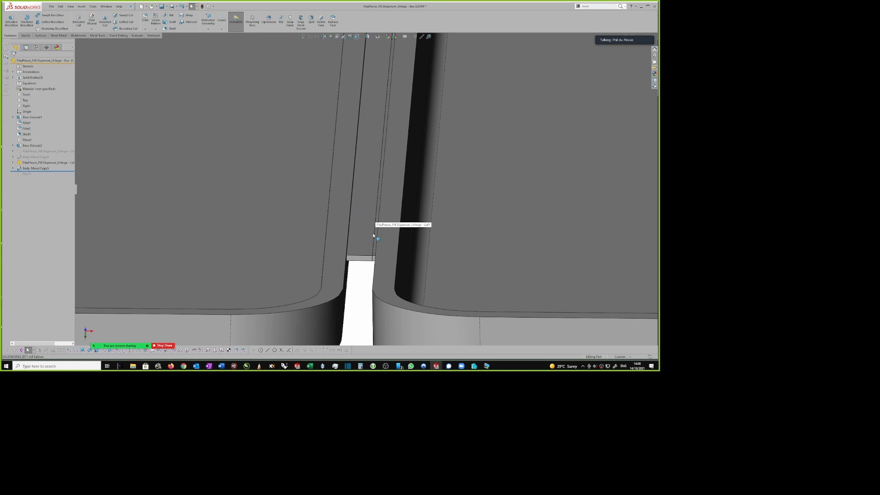
pyautogui.scroll(-4, 369, 247)
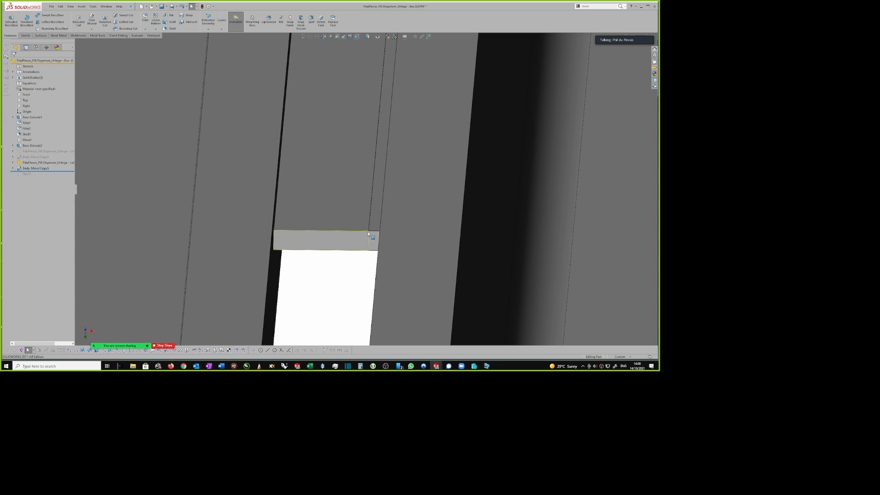
pyautogui.scroll(10, 368, 233)
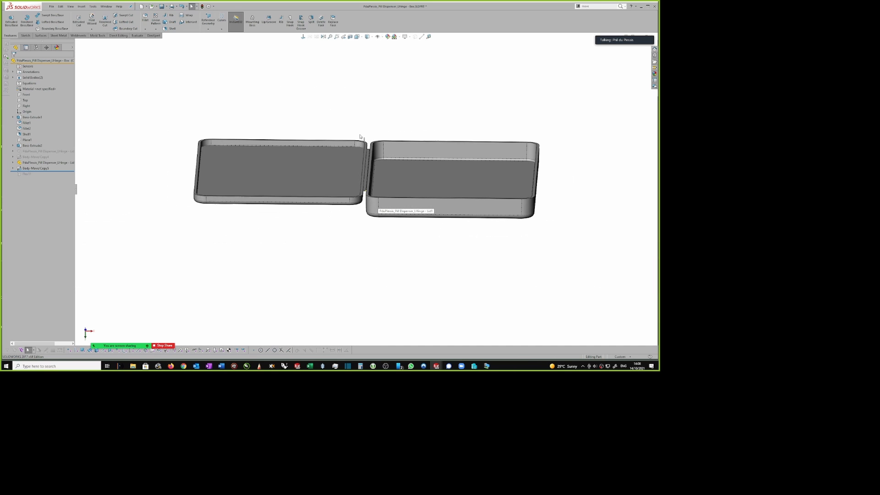
pyautogui.scroll(-2, 422, 130)
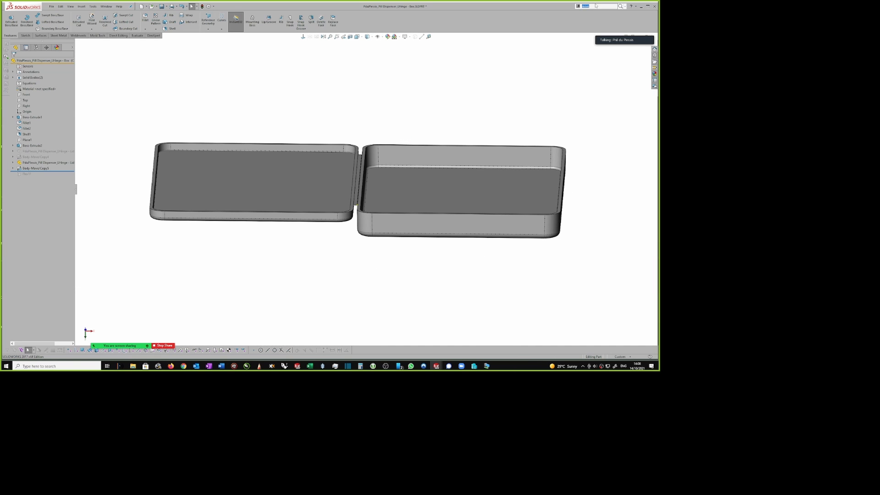
# - Start a Flex feature through the command search and select the lid body for bending
pyautogui.write('ex')
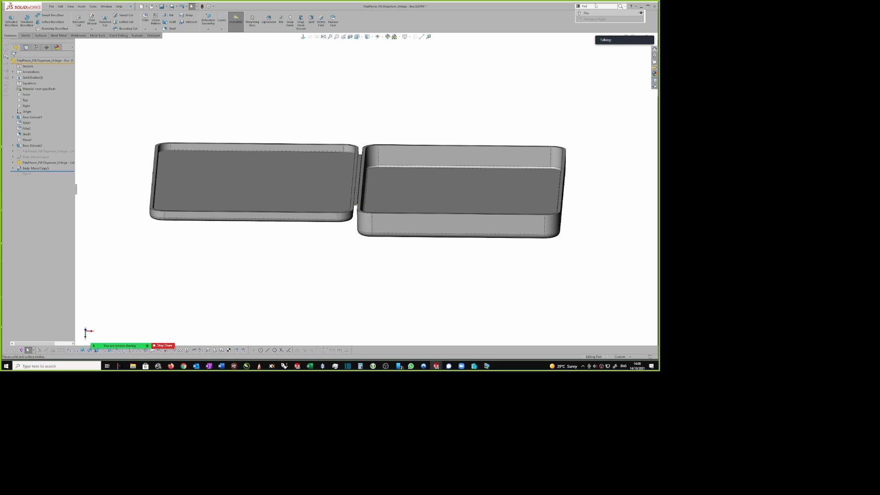
pyautogui.click(581, 14)
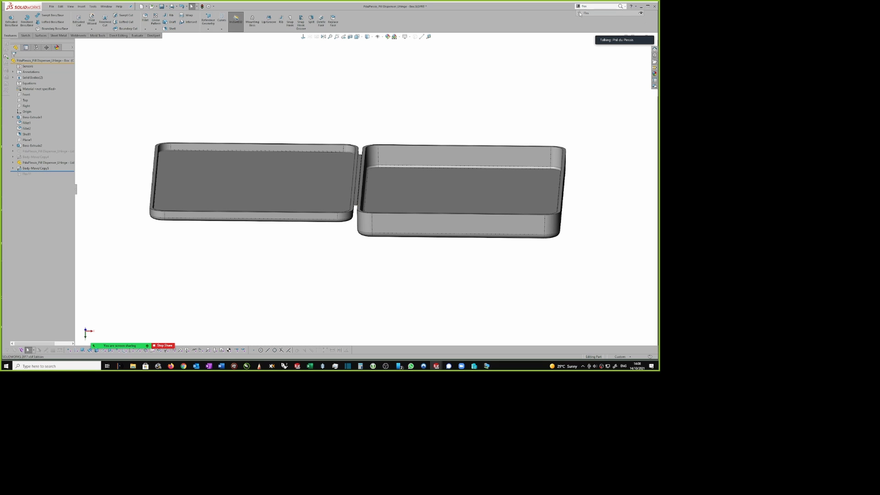
pyautogui.moveTo(353, 103); pyautogui.dragTo(325, 96, button='middle')
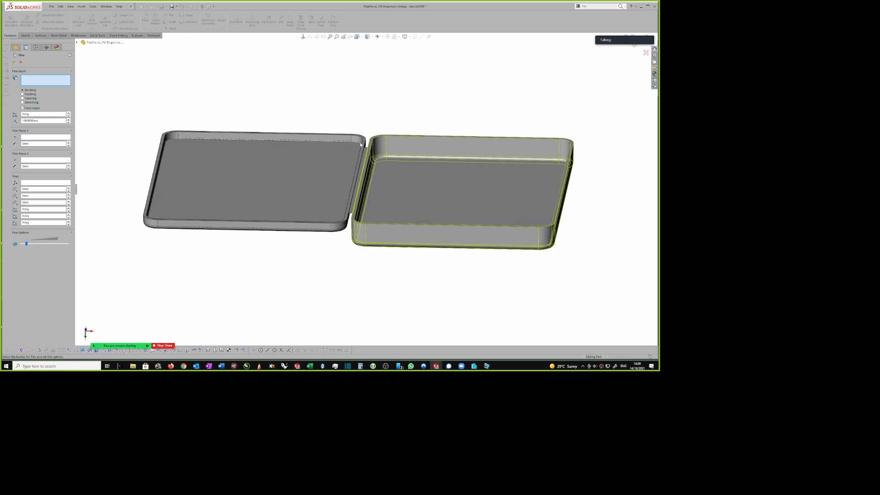
pyautogui.scroll(-3, 363, 159)
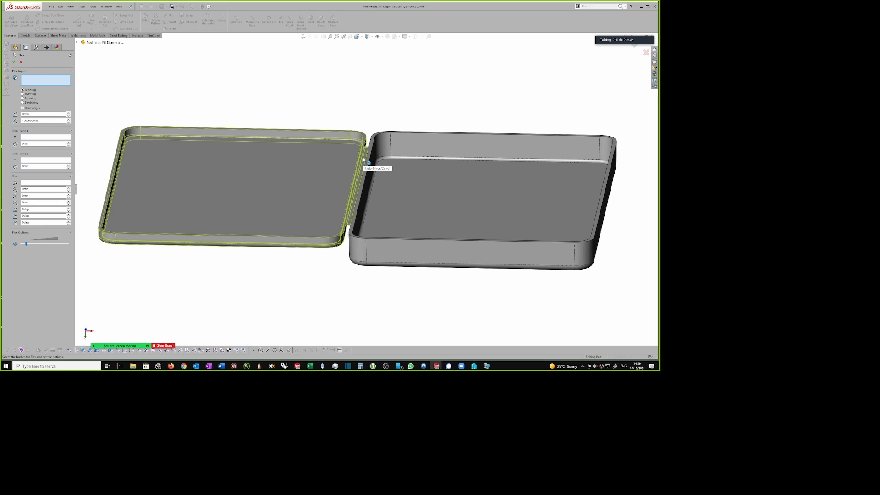
pyautogui.click(364, 159)
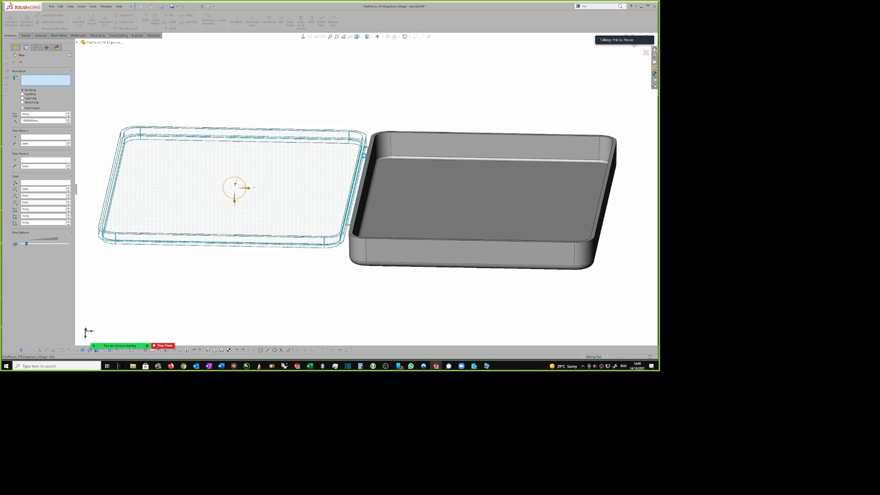
# - Try bending and twisting the lid body about the default triad by pulling its trim plane
pyautogui.moveTo(252, 120); pyautogui.dragTo(297, 222, button='middle')
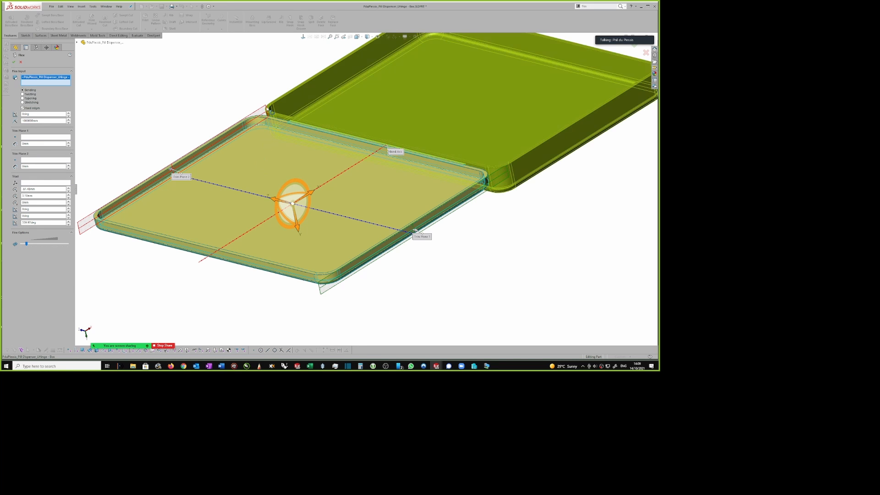
pyautogui.moveTo(262, 127)
pyautogui.keyDown('ctrl'); pyautogui.mouseDown(button='middle')
pyautogui.moveTo(277, 124)
pyautogui.moveTo(253, 121)
pyautogui.mouseUp(button='middle'); pyautogui.keyUp('ctrl')
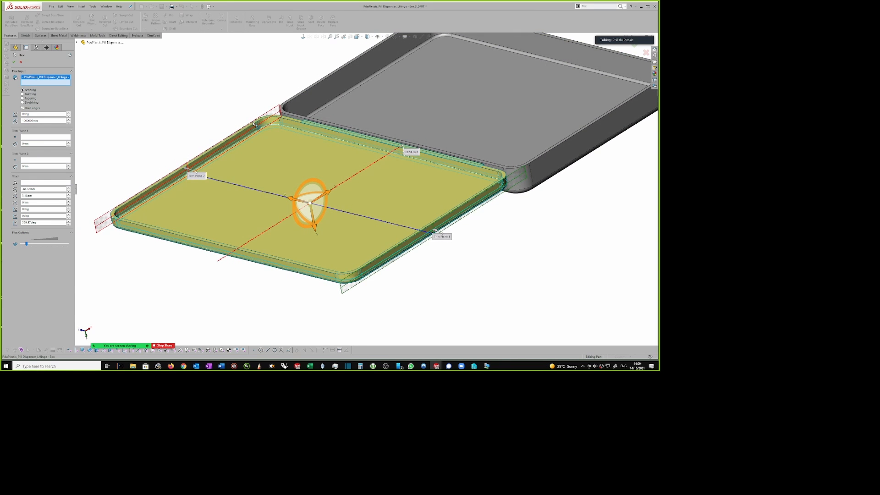
pyautogui.moveTo(253, 123); pyautogui.dragTo(244, 51)
pyautogui.moveTo(305, 129); pyautogui.dragTo(348, 117, button='middle')
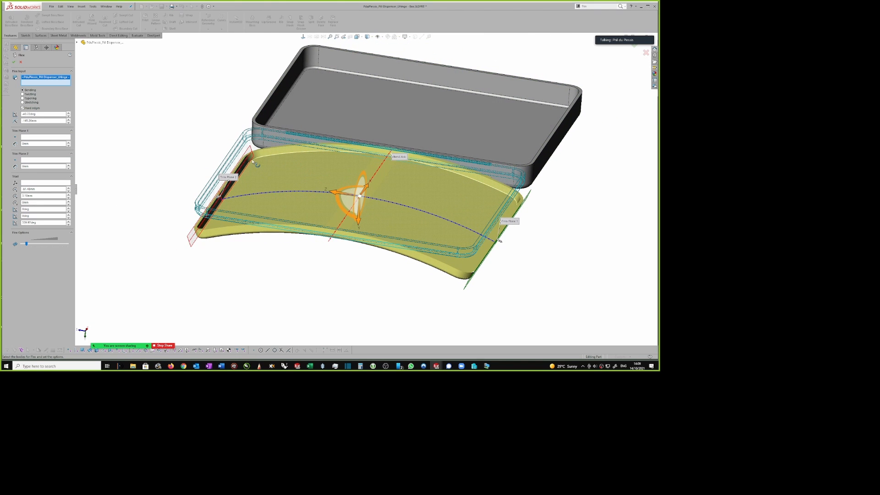
pyautogui.click(23, 94)
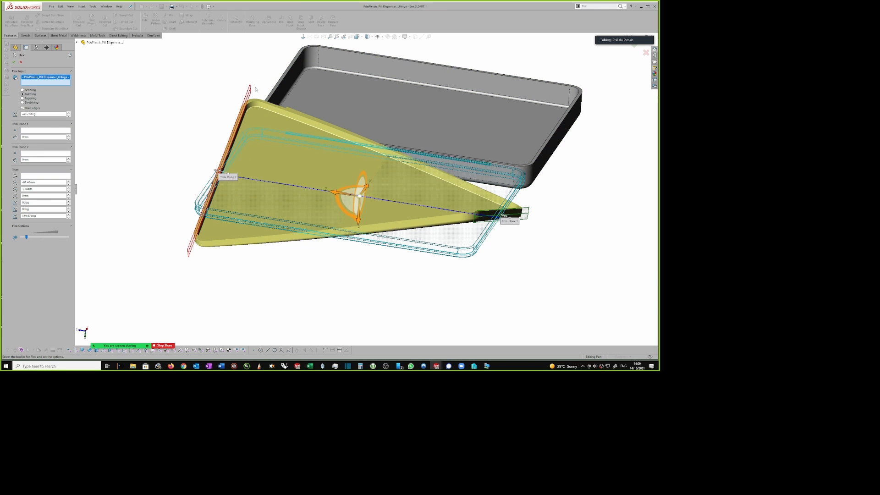
pyautogui.moveTo(254, 93); pyautogui.dragTo(180, 127)
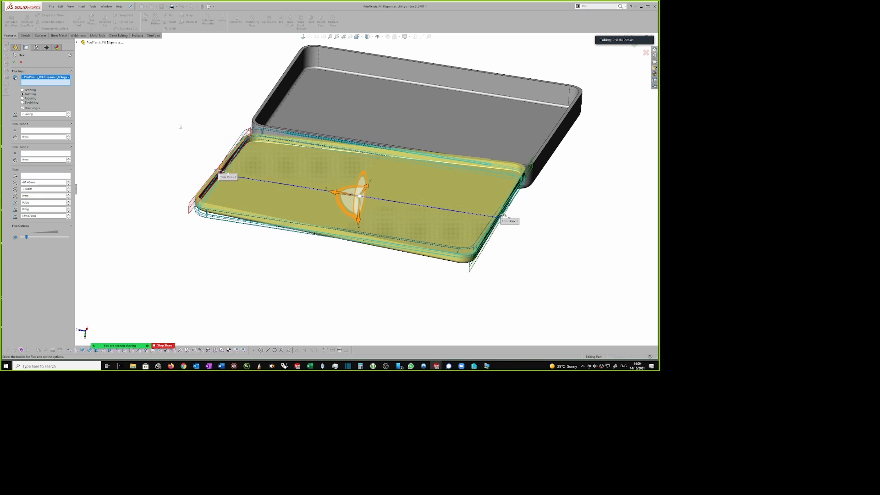
# - Switch the flex type back to Bending and set the bend angle to 0 degrees
pyautogui.click(22, 90)
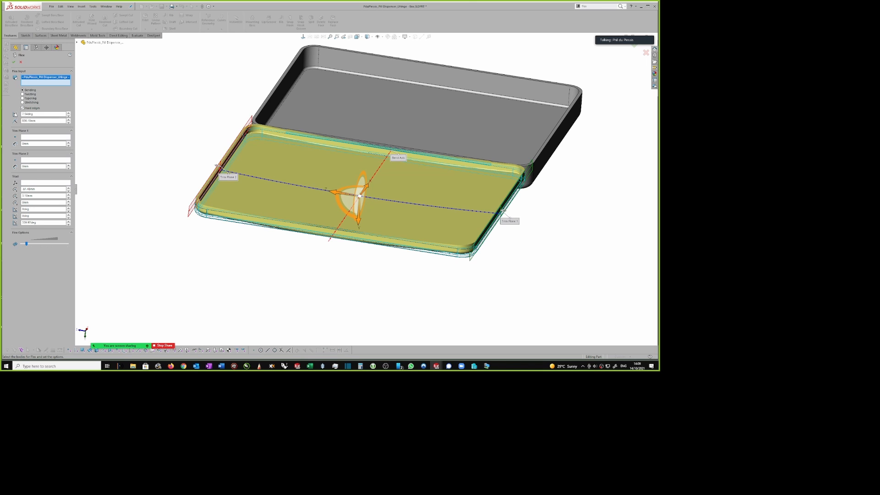
pyautogui.doubleClick(25, 114)
pyautogui.write('0')
pyautogui.press('Return')
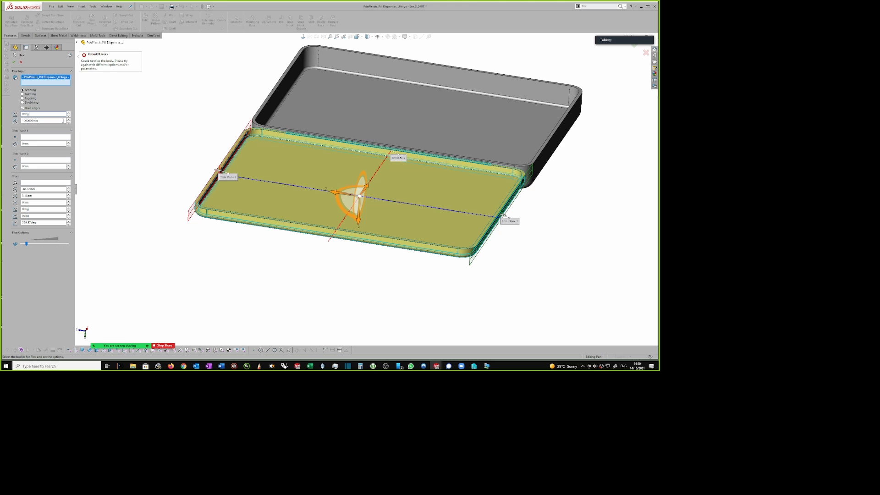
# - Shift the flex triad on the lid and rotate it about 90 degrees so the bend axis runs parallel to the hinge
pyautogui.moveTo(220, 113); pyautogui.dragTo(263, 119, button='middle')
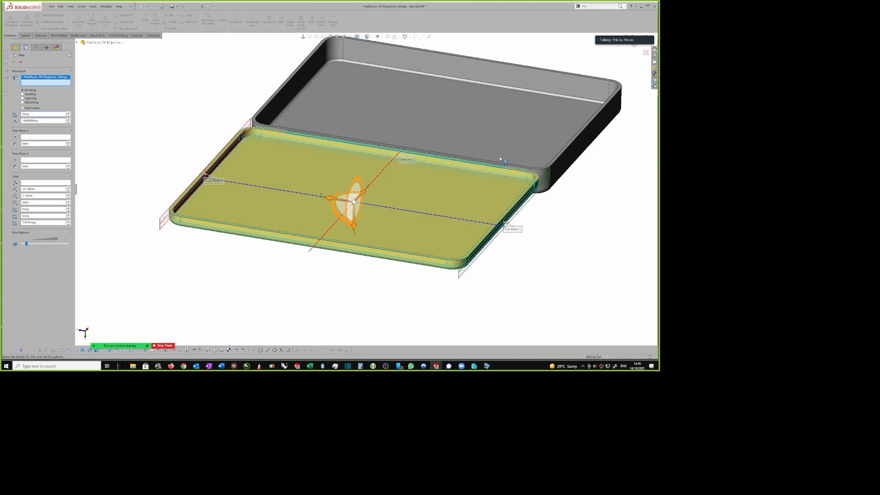
pyautogui.moveTo(466, 169); pyautogui.dragTo(390, 169, button='middle')
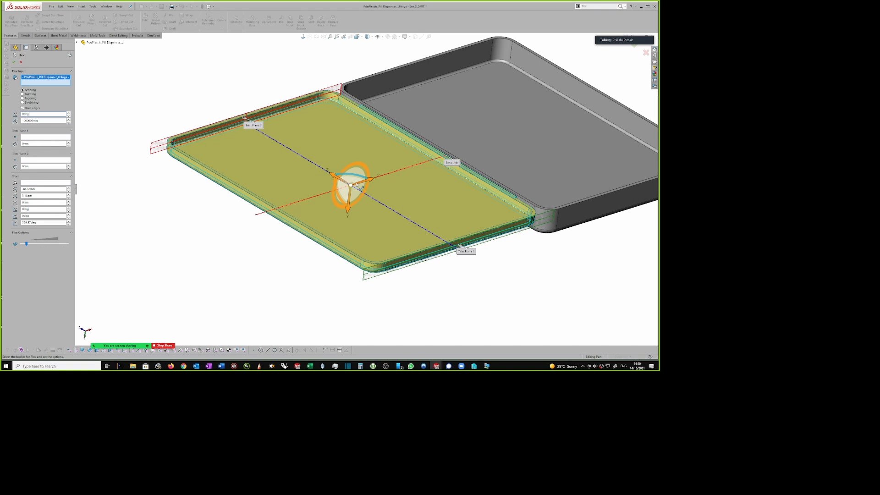
pyautogui.moveTo(334, 176); pyautogui.dragTo(370, 156)
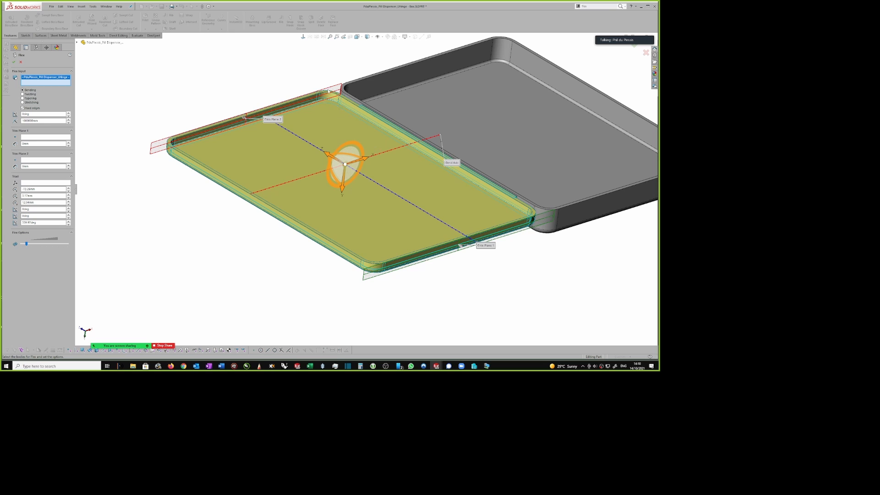
pyautogui.moveTo(329, 91); pyautogui.dragTo(354, 119, button='middle')
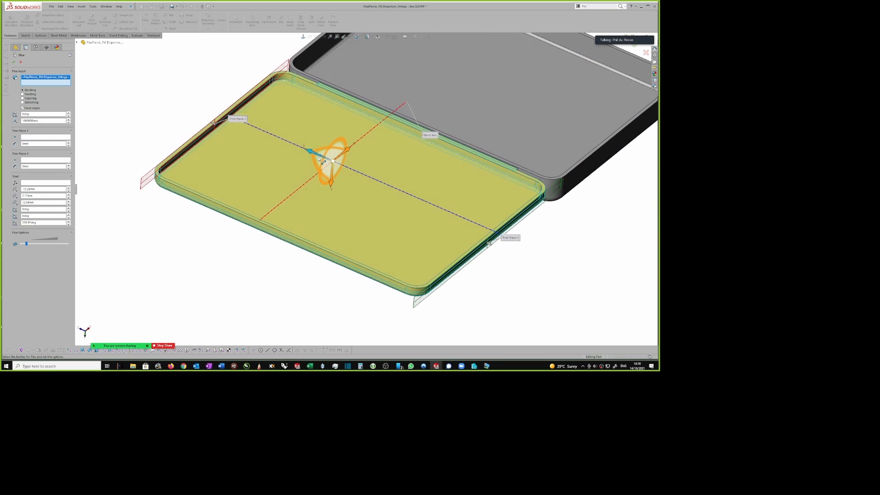
pyautogui.moveTo(320, 158); pyautogui.dragTo(323, 148, button='middle')
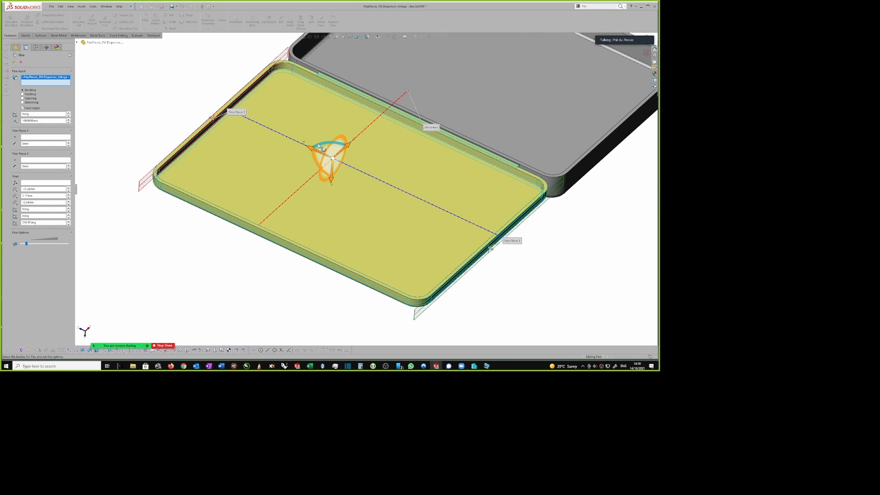
pyautogui.moveTo(322, 148); pyautogui.dragTo(290, 181)
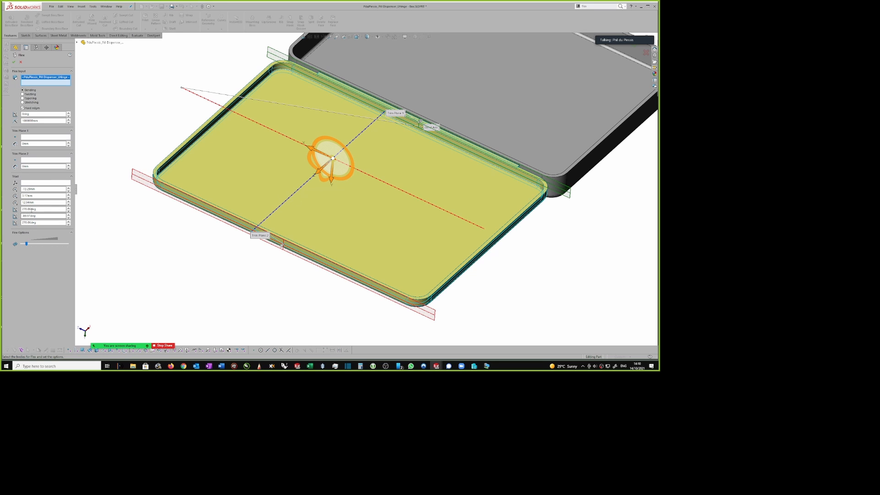
# - Square up the flex triad by correcting its Y rotation angle and setting the X and Z rotation angles to 270 degrees
pyautogui.doubleClick(30, 216)
pyautogui.write('90')
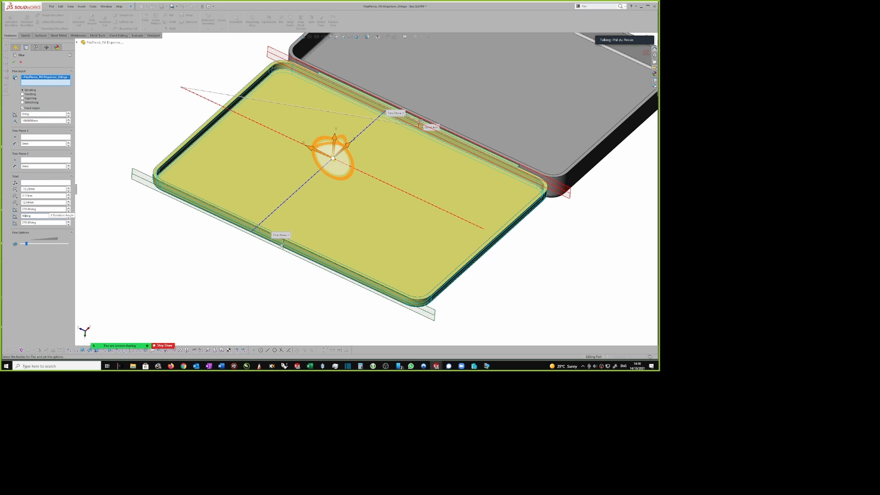
pyautogui.doubleClick(41, 209)
pyautogui.write('270')
pyautogui.press('Delete')
pyautogui.scroll(1, 365, 187)
pyautogui.scroll(-1, 367, 104)
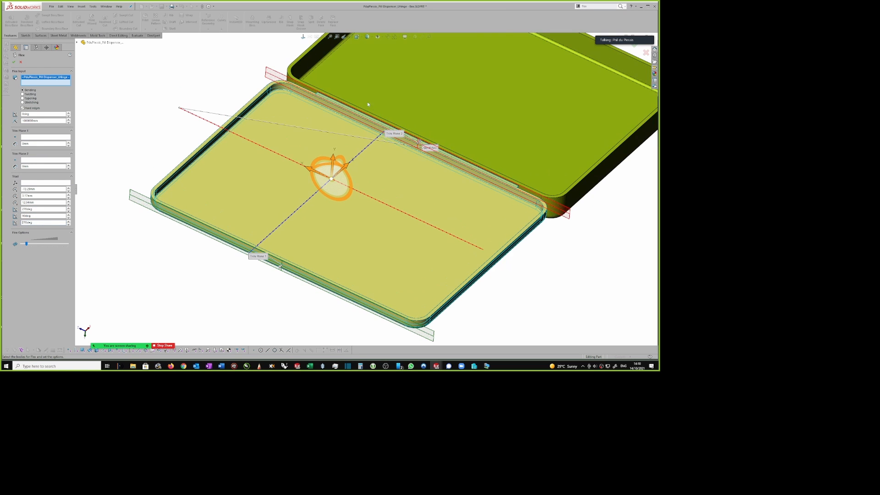
# - Try sliding the flex triad along the lid to the hinge strip and back again
pyautogui.moveTo(353, 120); pyautogui.dragTo(479, 186, button='middle')
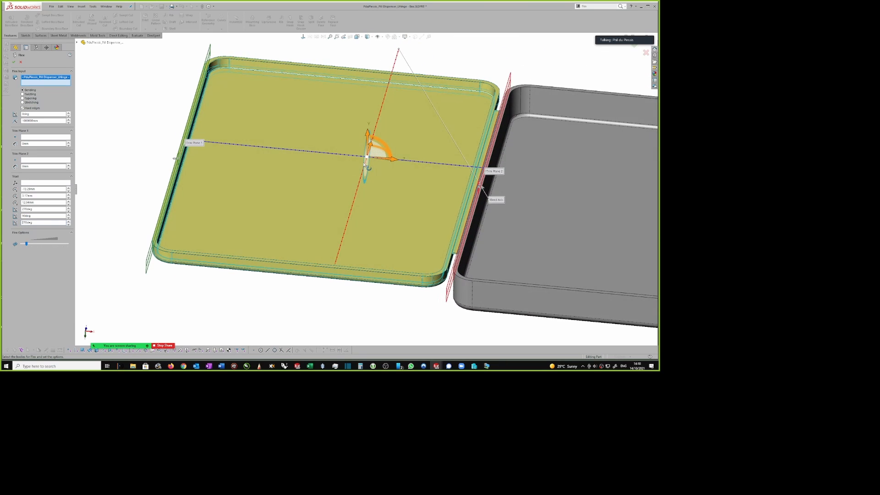
pyautogui.moveTo(364, 163); pyautogui.dragTo(349, 154, button='middle')
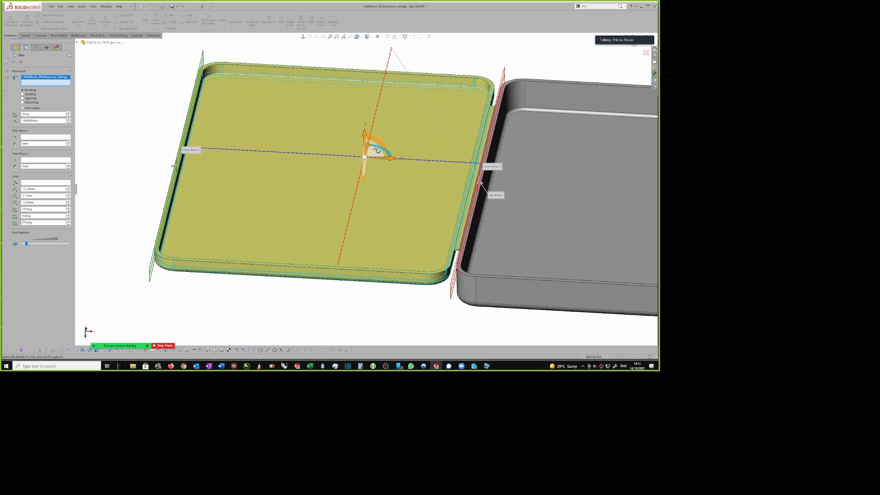
pyautogui.moveTo(390, 159); pyautogui.dragTo(485, 164)
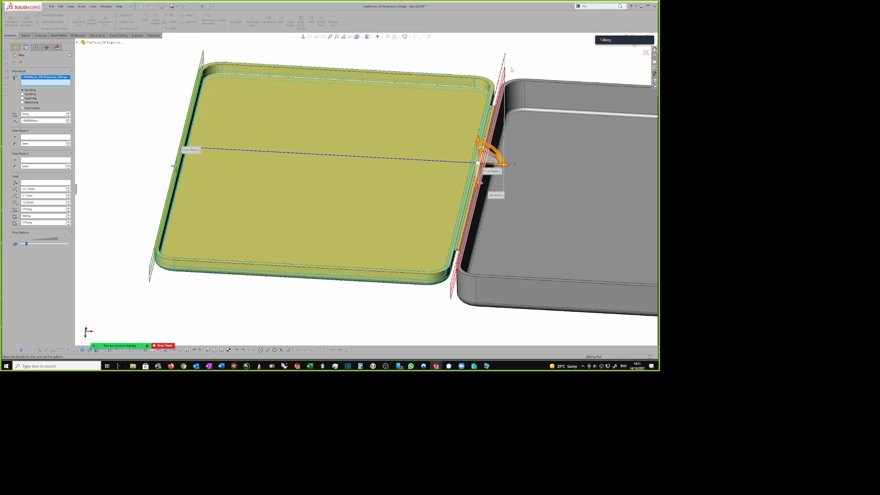
pyautogui.moveTo(513, 81); pyautogui.dragTo(570, 180, button='middle')
pyautogui.scroll(-3, 499, 96)
pyautogui.moveTo(573, 180); pyautogui.dragTo(486, 176)
pyautogui.moveTo(471, 182); pyautogui.dragTo(485, 133, button='middle')
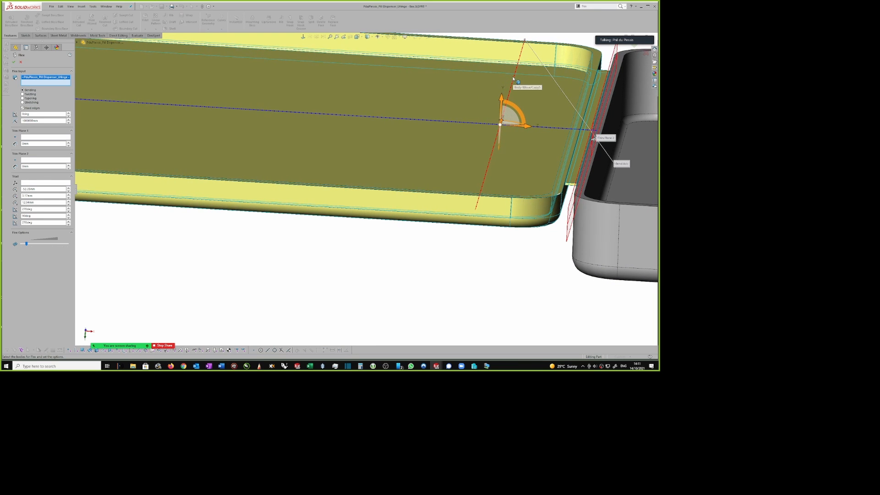
# - Move the flex triad along the lid onto the hinge strip between the lid and the box
pyautogui.moveTo(513, 79); pyautogui.dragTo(509, 80, button='middle')
pyautogui.moveTo(525, 129); pyautogui.dragTo(591, 138)
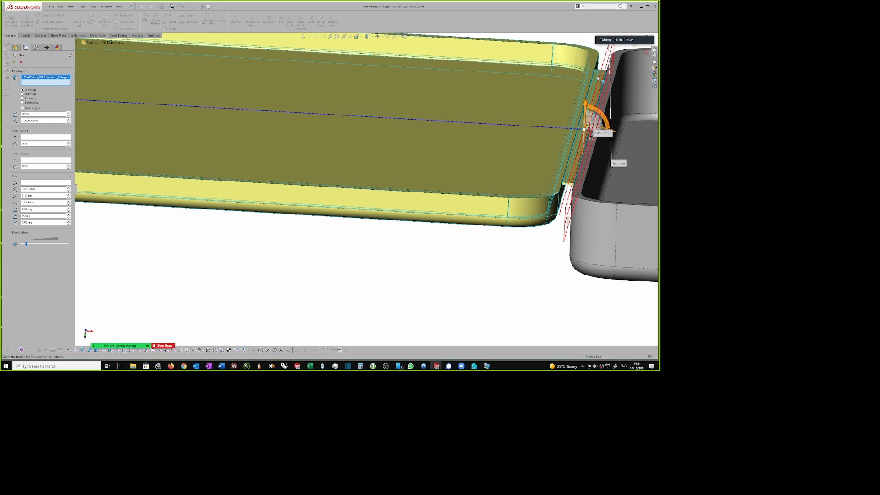
pyautogui.moveTo(599, 73); pyautogui.dragTo(584, 85, button='middle')
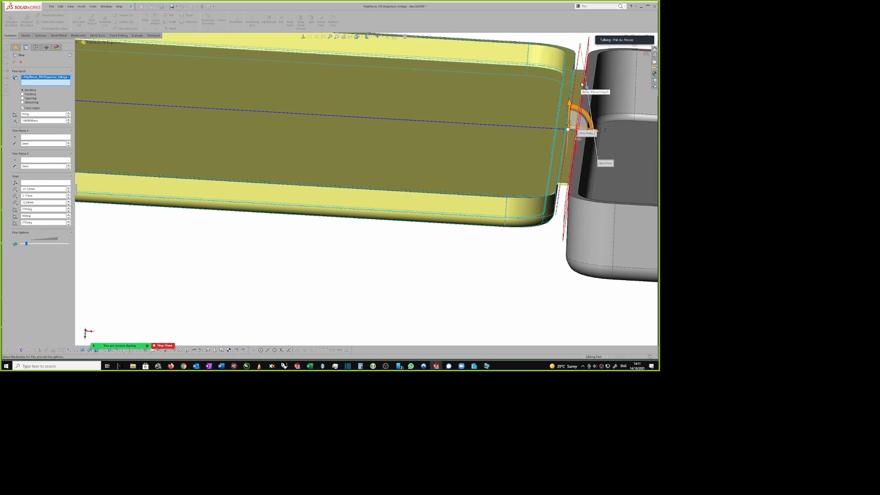
pyautogui.scroll(3, 580, 94)
pyautogui.scroll(3, 548, 117)
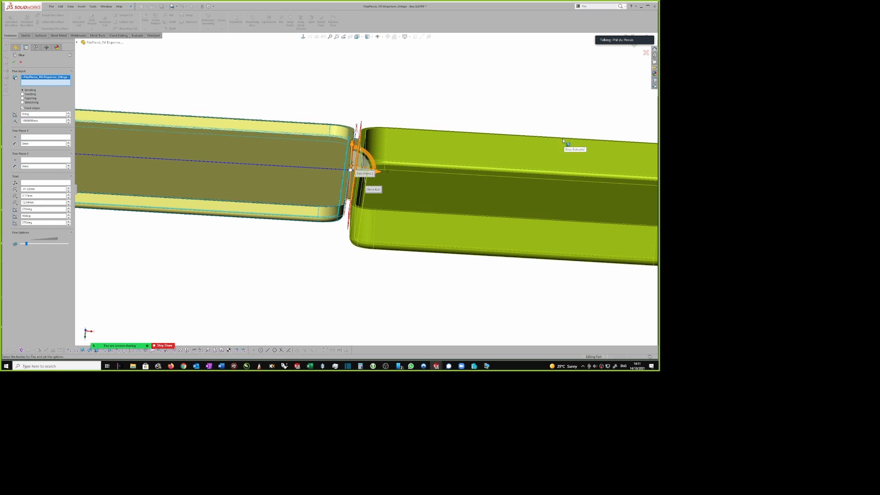
# - Fine-tune the triad's X rotation origin to centre the bend axis across the width of the hinge strip
pyautogui.scroll(-3, 357, 143)
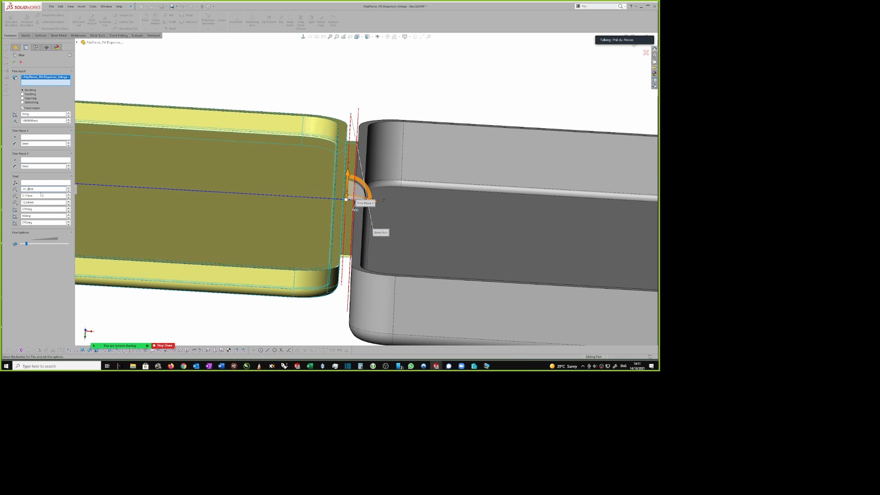
pyautogui.press('BackSpace')
pyautogui.write('0.')
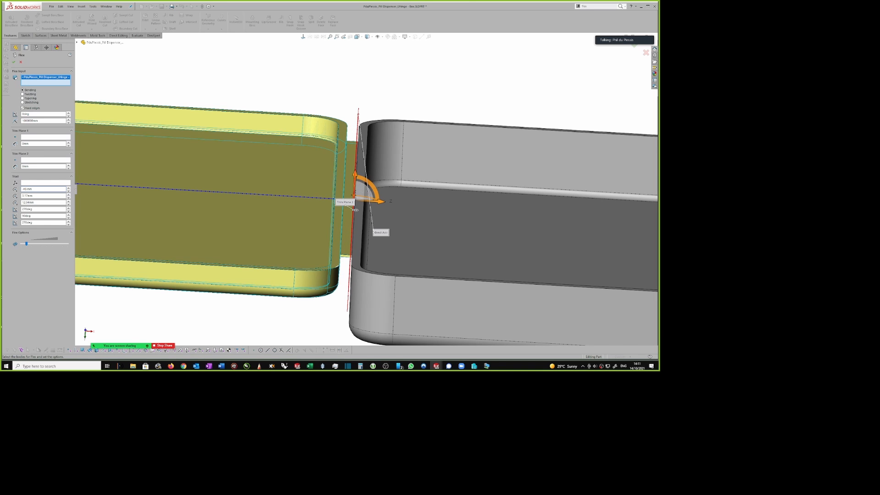
pyautogui.write('4')
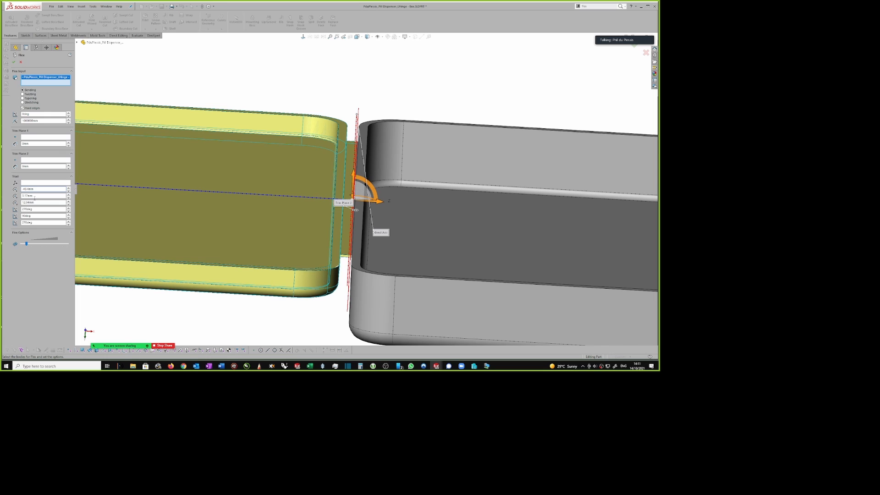
pyautogui.press('BackSpace')
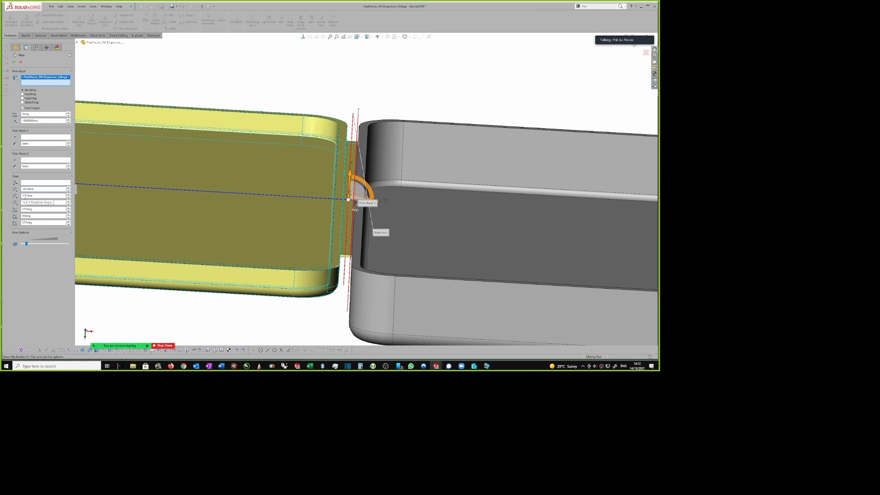
# - Adjust the flex triad's Y rotation origin to bring the bend axis to the height of the hinge strip
pyautogui.moveTo(355, 210); pyautogui.dragTo(350, 193, button='middle')
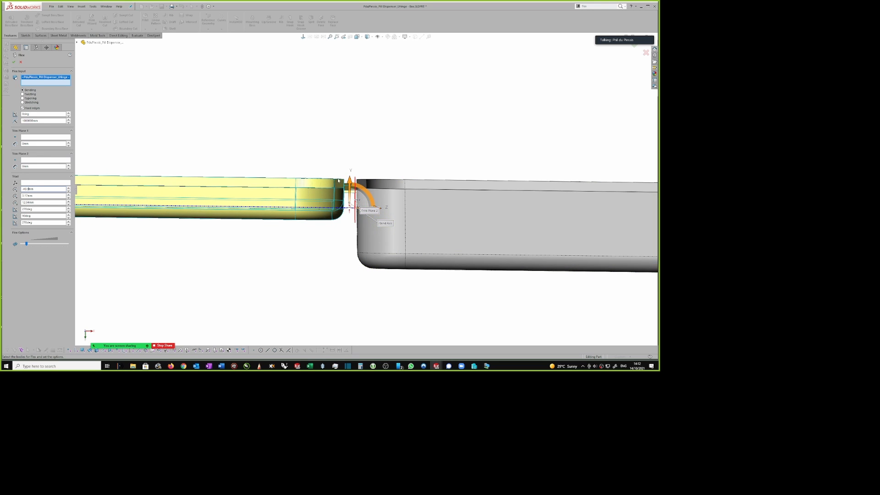
pyautogui.doubleClick(27, 196)
pyautogui.press('BackSpace')
pyautogui.write('8')
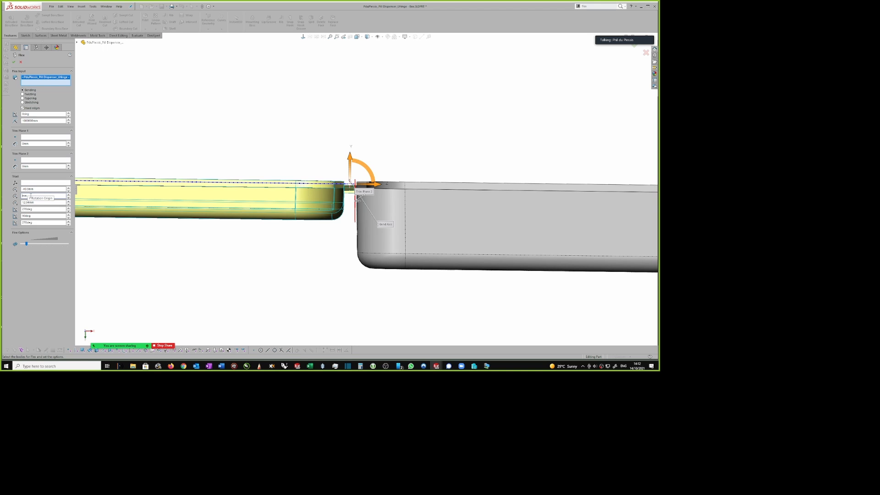
pyautogui.write('3')
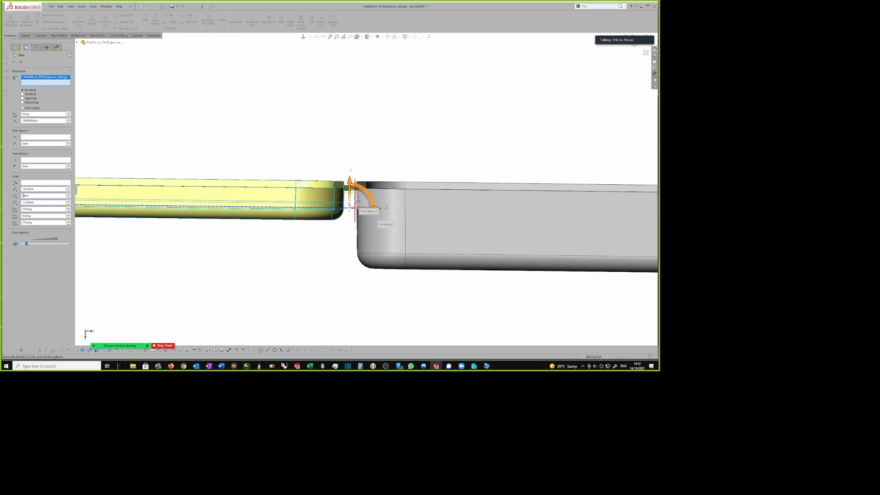
pyautogui.write('2')
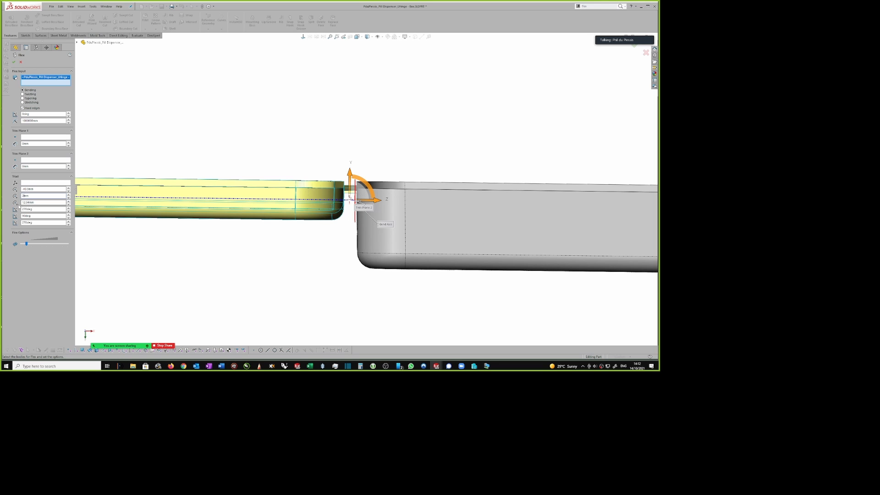
pyautogui.moveTo(353, 36); pyautogui.dragTo(348, 111, button='middle')
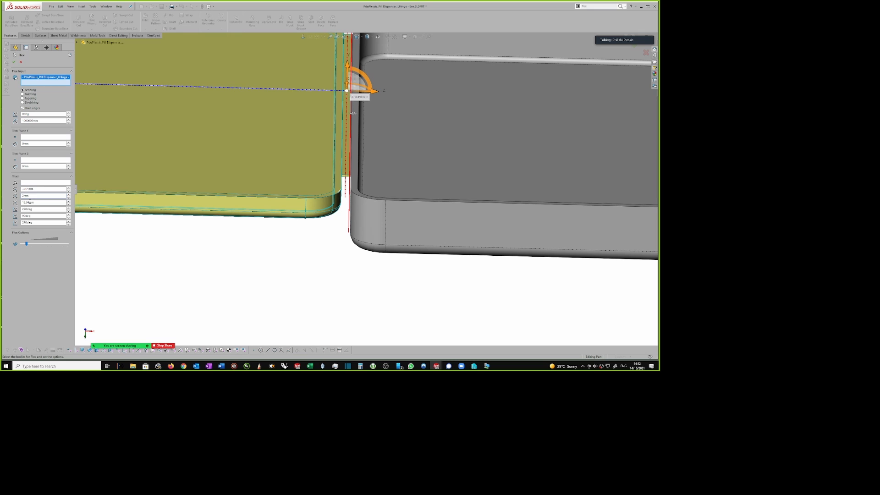
pyautogui.keyDown('ctrl'); pyautogui.moveTo(367, 58); pyautogui.dragTo(356, 79, button='middle'); pyautogui.keyUp('ctrl')
pyautogui.moveTo(336, 97)
pyautogui.mouseDown()
pyautogui.moveTo(331, 81)
pyautogui.moveTo(331, 110)
pyautogui.moveTo(331, 93)
pyautogui.mouseUp()
pyautogui.moveTo(343, 104); pyautogui.dragTo(347, 76, button='middle')
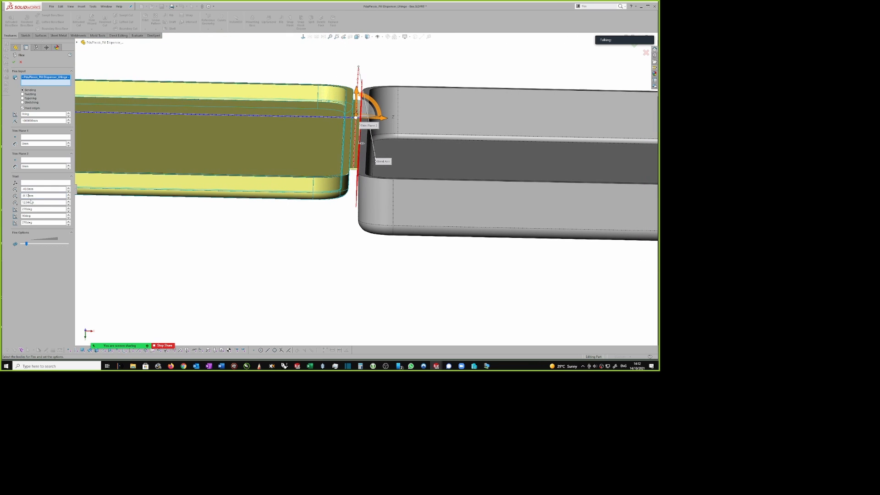
# - Adjust the flex triad's Z rotation origin to shift the triad along the hinge strip
pyautogui.moveTo(30, 202); pyautogui.dragTo(22, 203)
pyautogui.write('2')
pyautogui.moveTo(268, 229); pyautogui.dragTo(268, 197, button='middle')
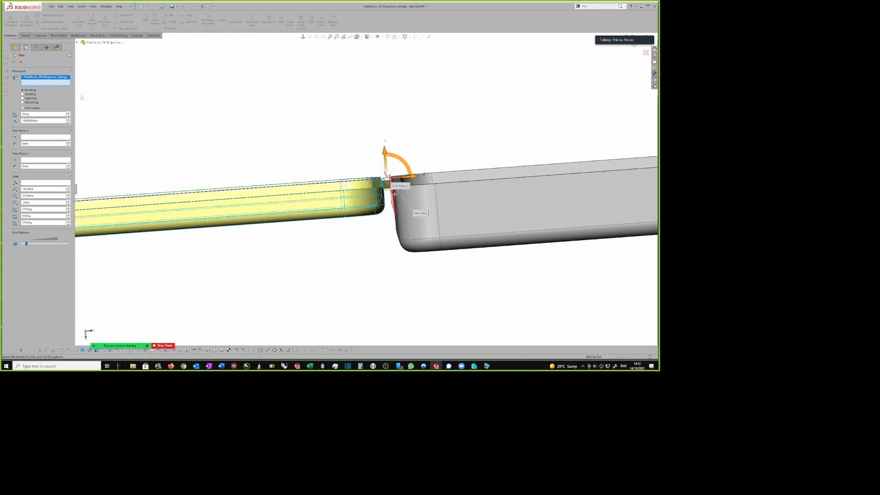
# - Try a test flex angle on the lid to check the bend direction, and return the angle to 0 degrees
pyautogui.moveTo(420, 124); pyautogui.dragTo(41, 132, button='middle')
pyautogui.write('-')
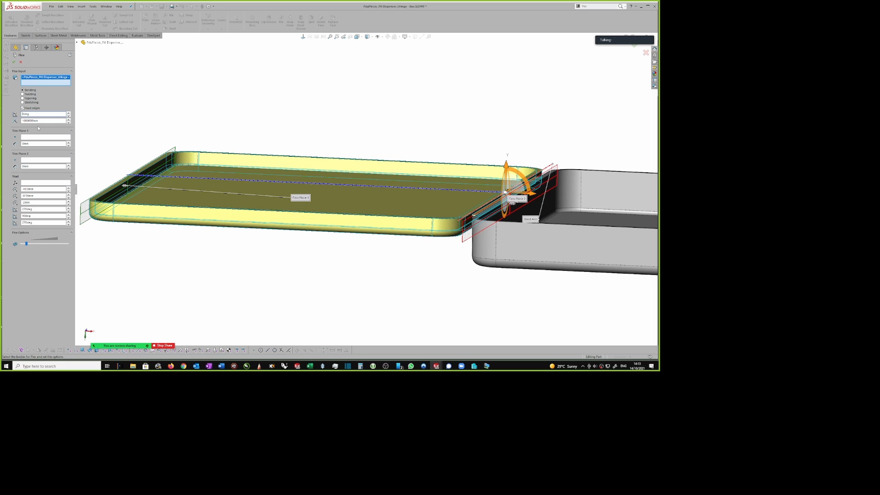
pyautogui.write('4')
pyautogui.scroll(1, 247, 188)
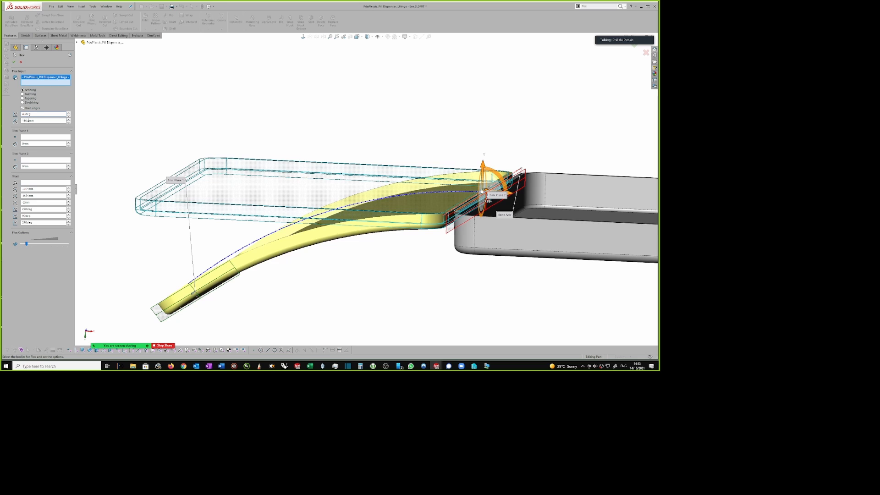
pyautogui.press('BackSpace')
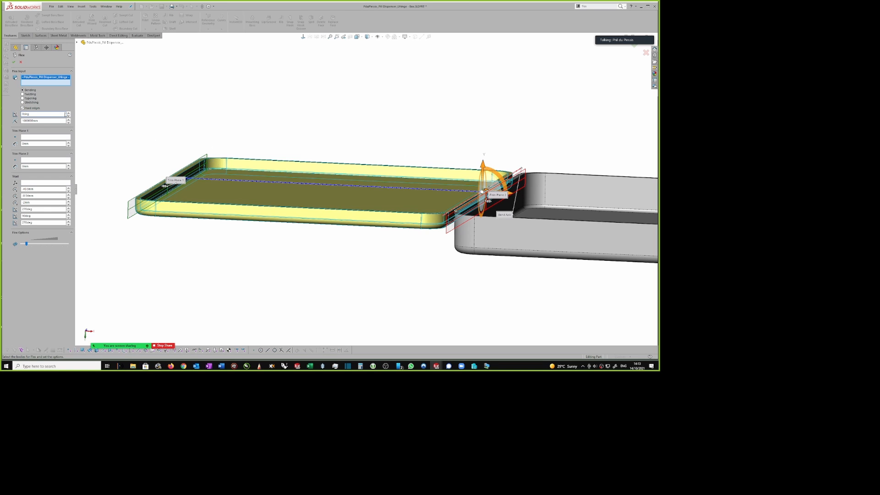
# - Set Trim Plane 1 by a reference vertex at the corner of the hinge strip on the lid side
pyautogui.scroll(-3, 542, 169)
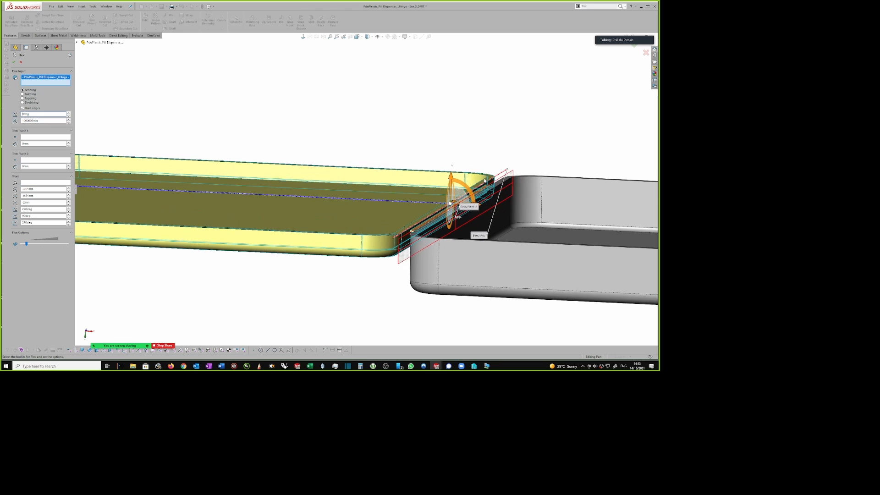
pyautogui.scroll(-2, 509, 183)
pyautogui.scroll(1, 361, 182)
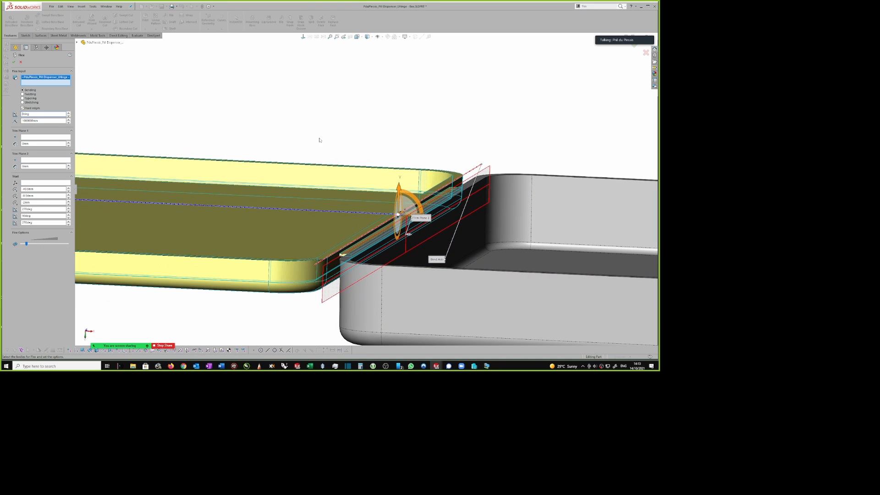
pyautogui.click(21, 131)
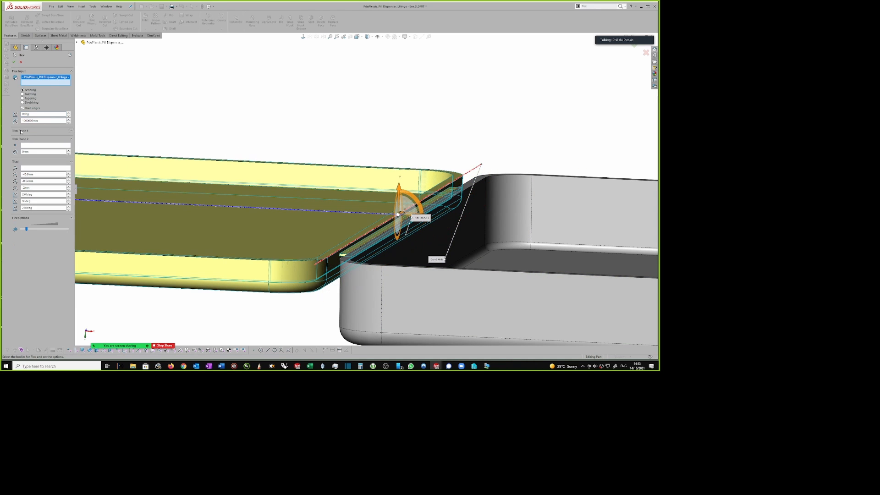
pyautogui.click(67, 131)
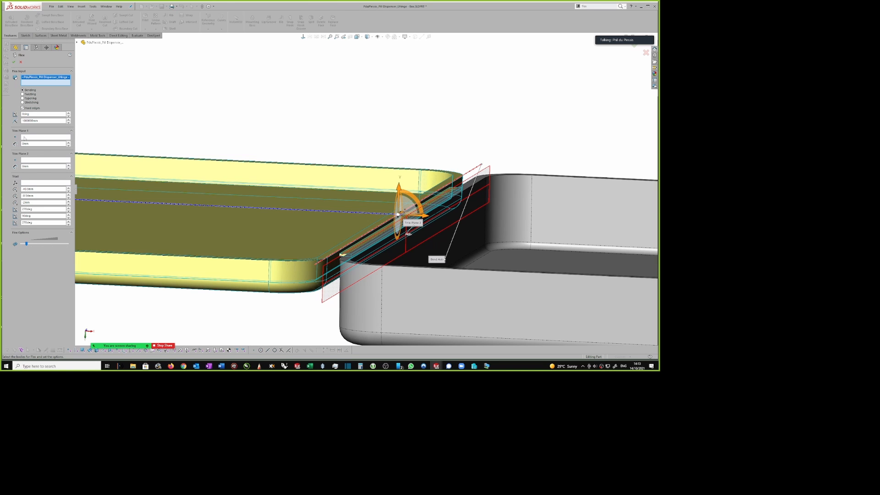
pyautogui.click(37, 137)
pyautogui.scroll(-1, 426, 180)
pyautogui.scroll(-1, 425, 180)
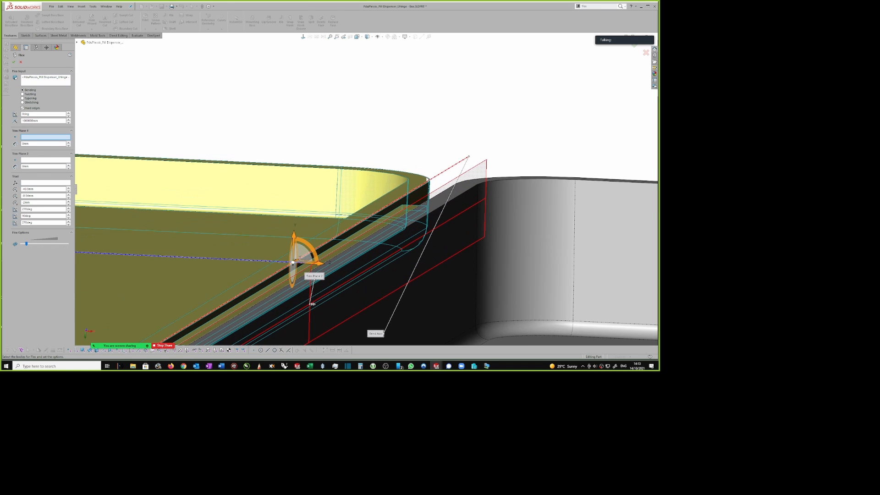
pyautogui.moveTo(440, 175); pyautogui.dragTo(432, 128, button='middle')
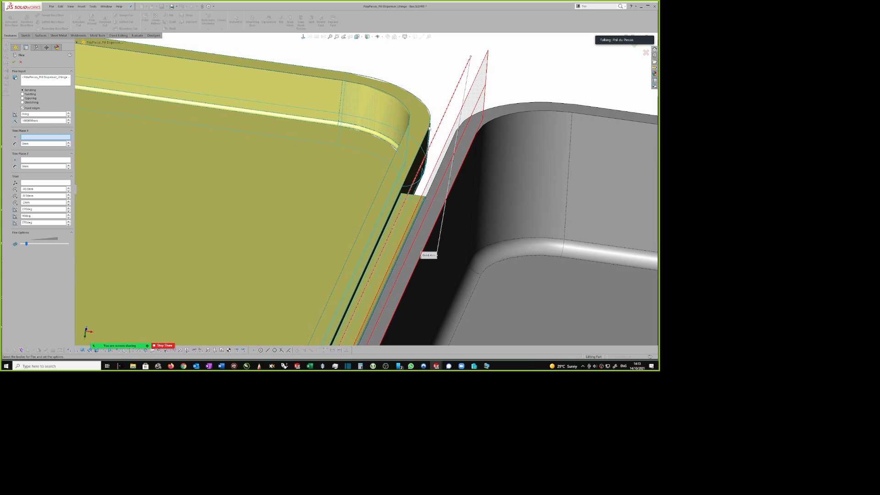
pyautogui.click(438, 130)
pyautogui.scroll(2, 438, 130)
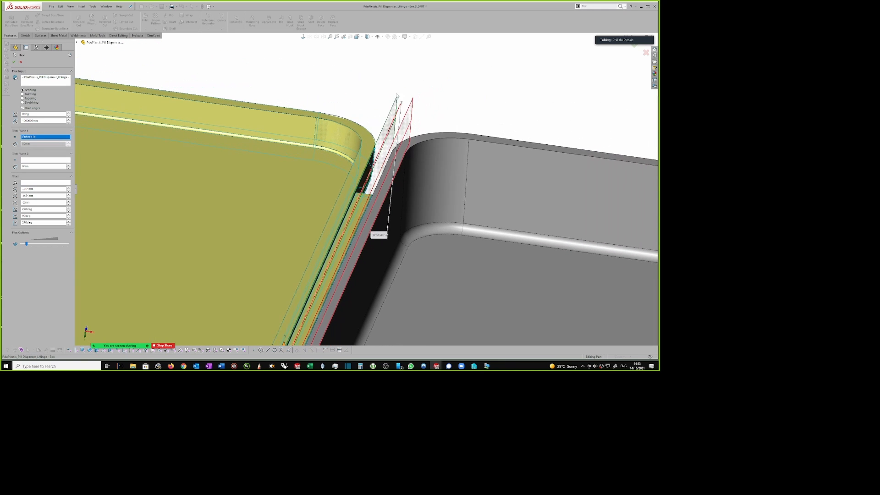
# - Try a hinge strip corner vertex on the box side as the Trim Plane 2 reference and remove it
pyautogui.moveTo(391, 107); pyautogui.dragTo(366, 92, button='middle')
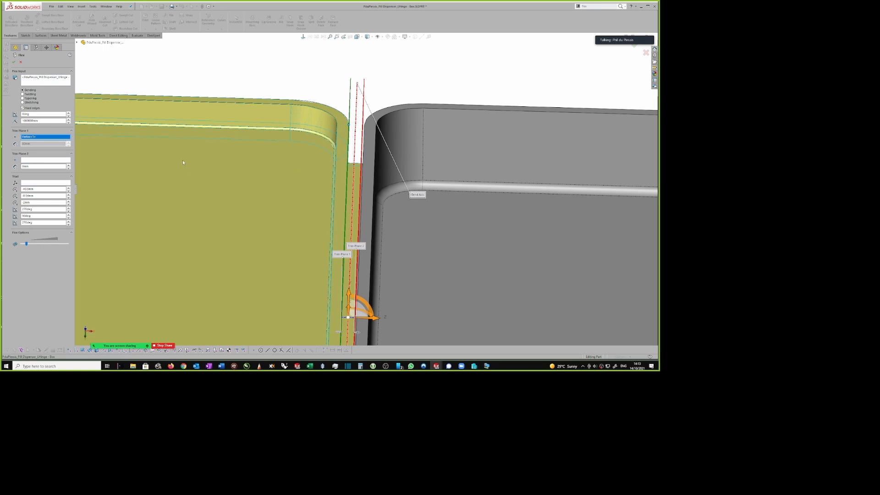
pyautogui.click(27, 160)
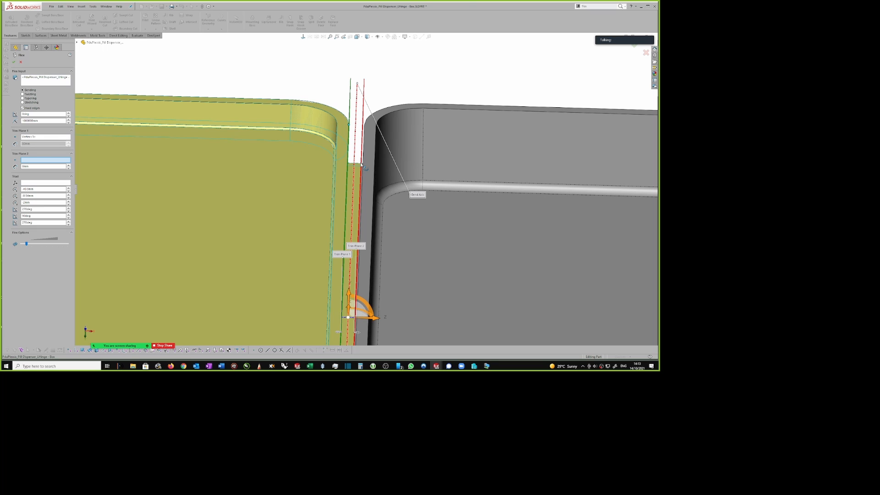
pyautogui.click(363, 166)
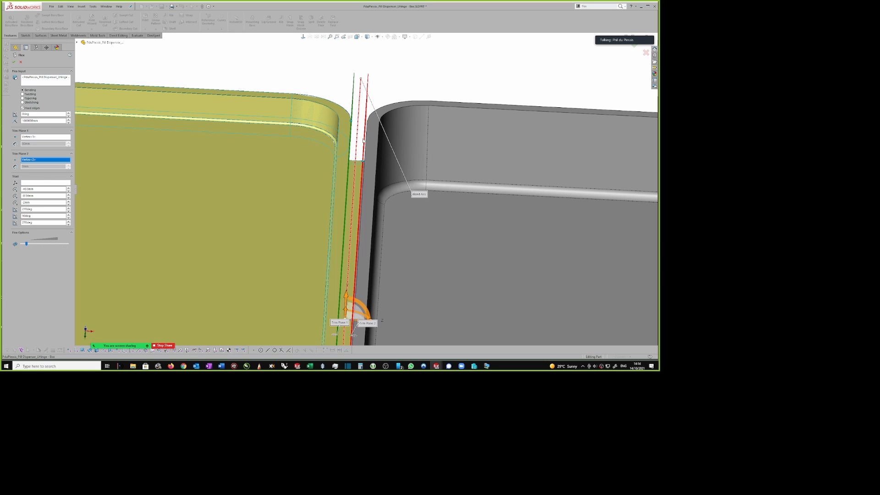
pyautogui.press('Delete')
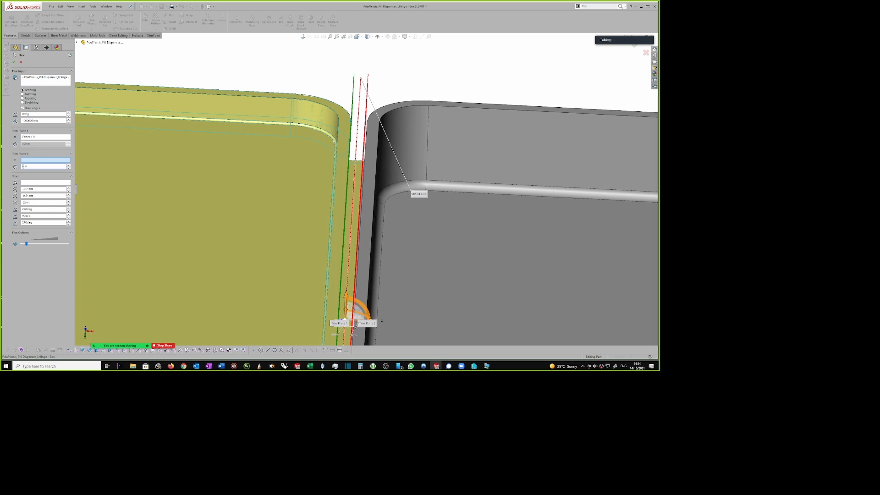
# - Adjust the Trim Plane 2 distance to place that plane at the box-side edge of the hinge strip
pyautogui.press('Return')
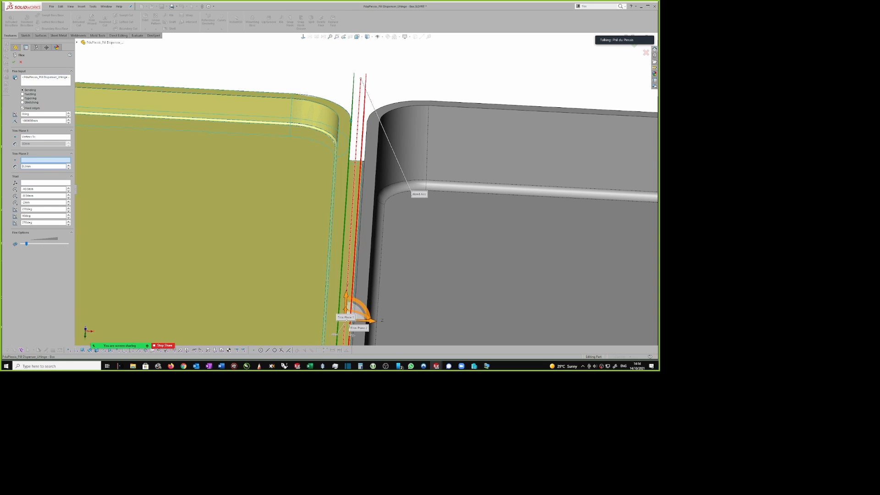
pyautogui.scroll(-3, 394, 162)
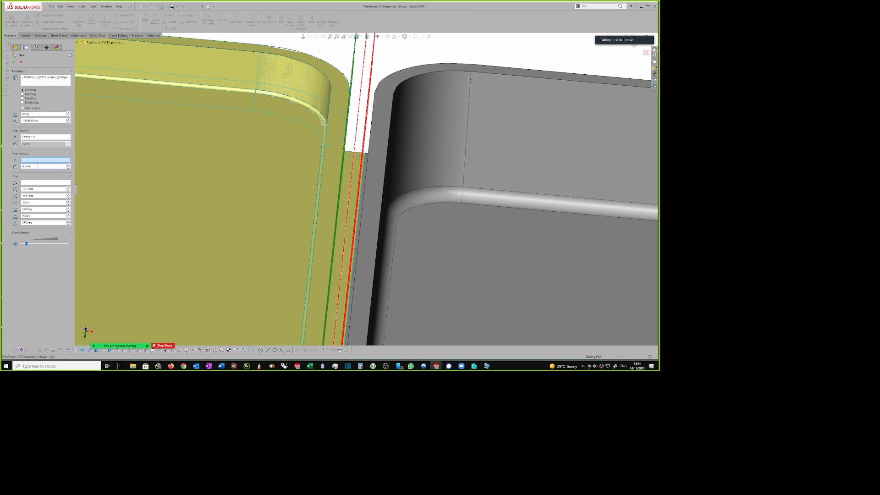
pyautogui.write('-')
pyautogui.press('Return')
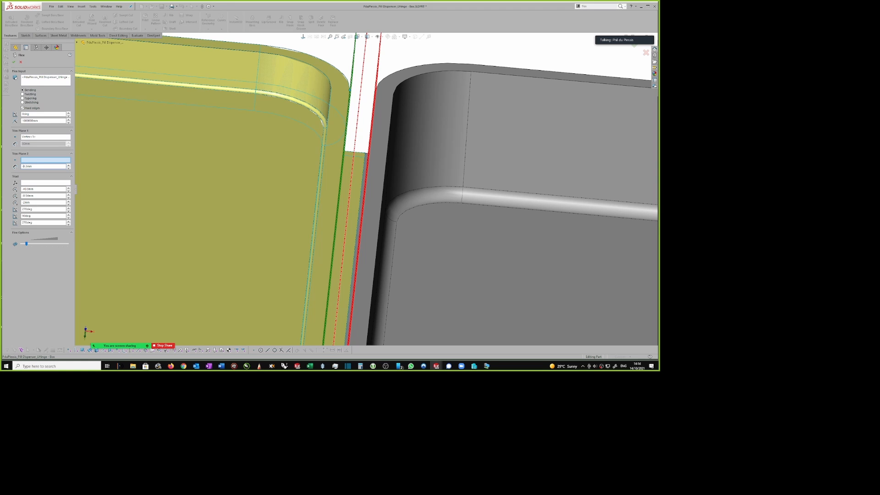
pyautogui.press('Return')
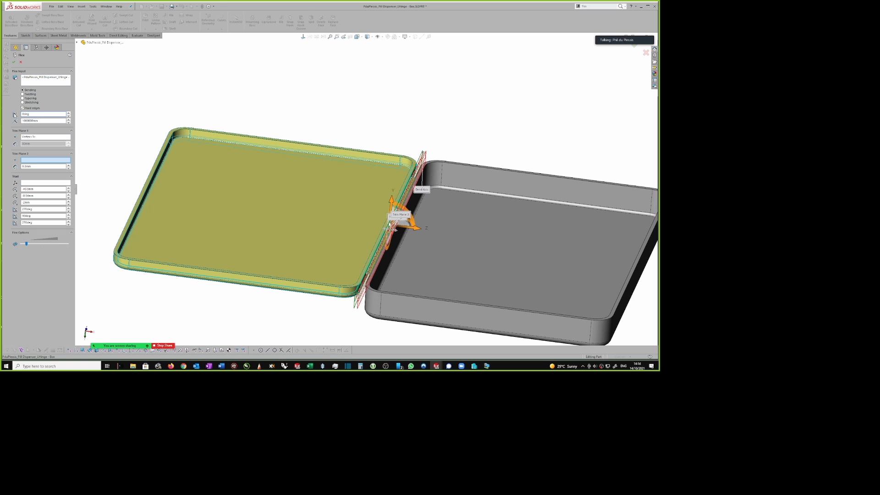
# - Set the flex angle to 180 degrees and adjust the triad's Y rotation origin and set its Z rotation origin to 0 mm
pyautogui.press('Return')
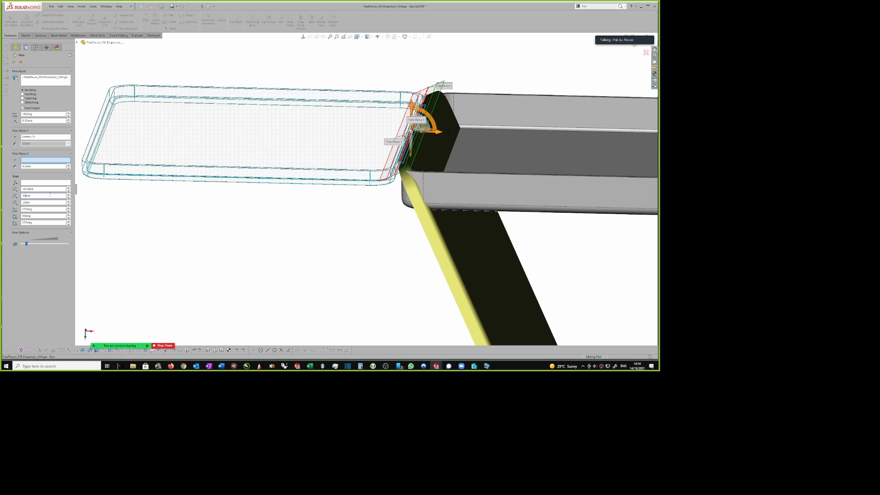
pyautogui.press('BackSpace')
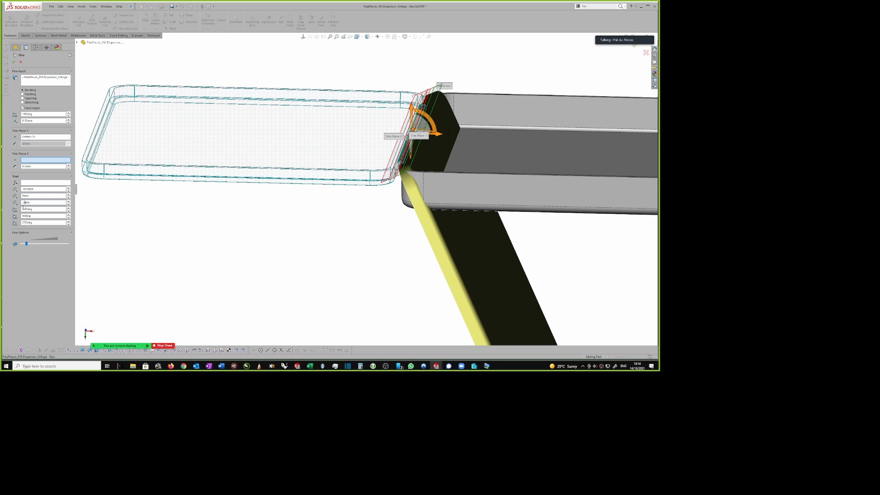
pyautogui.write('0')
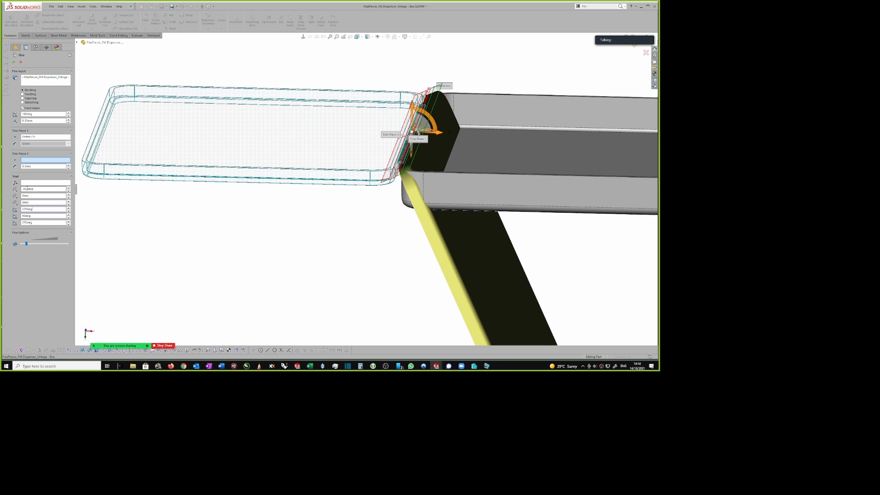
pyautogui.scroll(1, 370, 189)
pyautogui.scroll(-1, 451, 117)
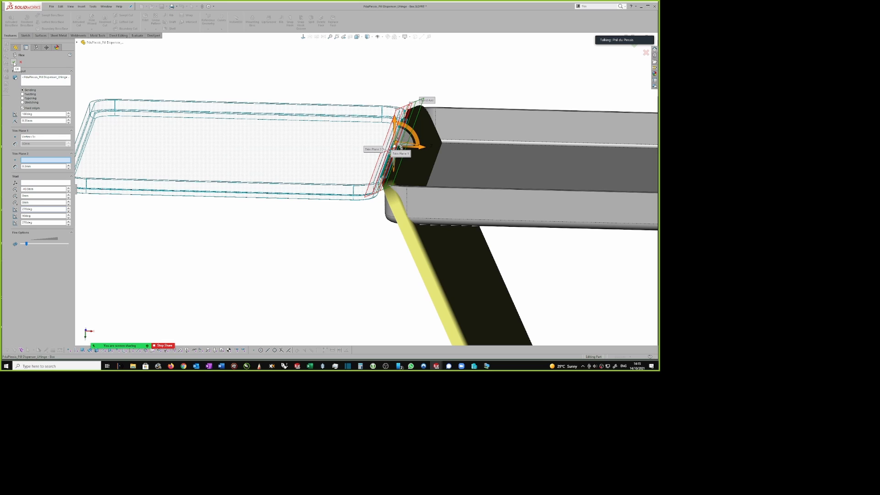
# - Try to accept the Flex feature and reset the flex angle to 0 degrees
pyautogui.click(14, 63)
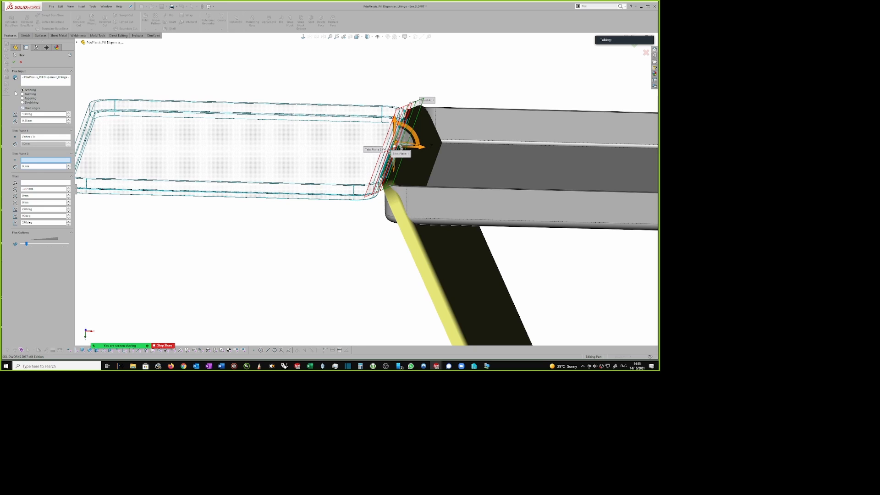
pyautogui.click(13, 62)
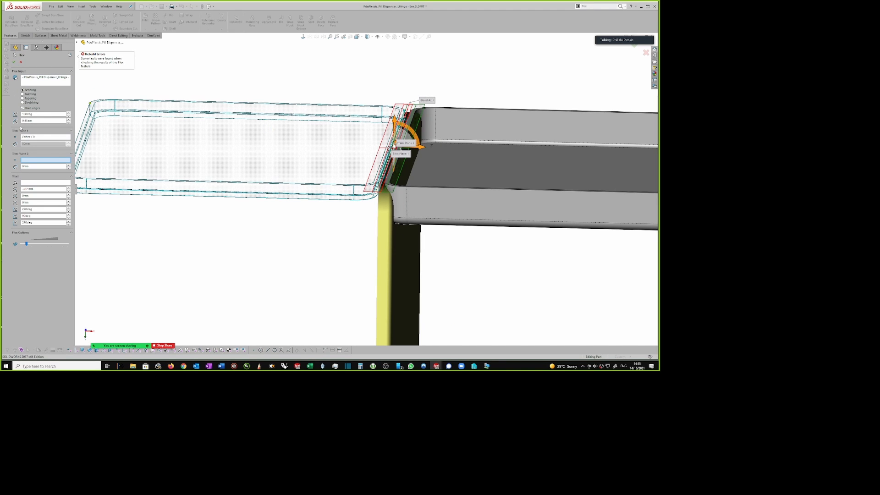
pyautogui.doubleClick(42, 114)
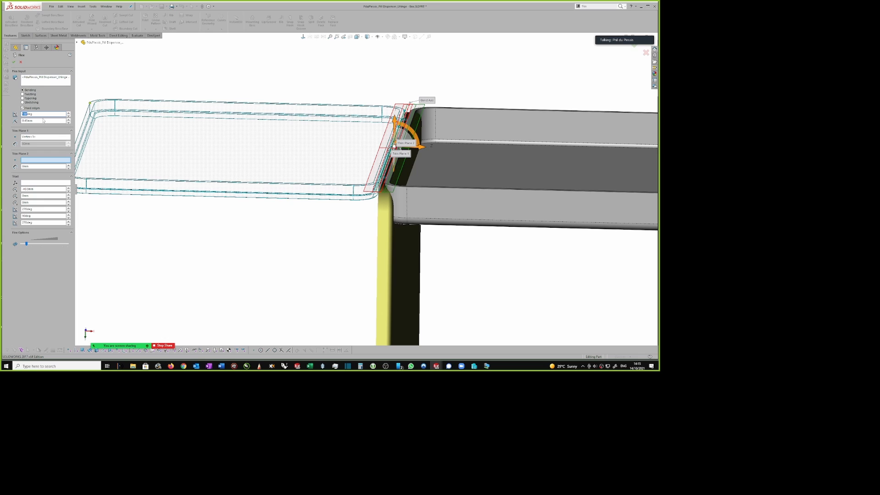
pyautogui.write('8')
pyautogui.press('Return')
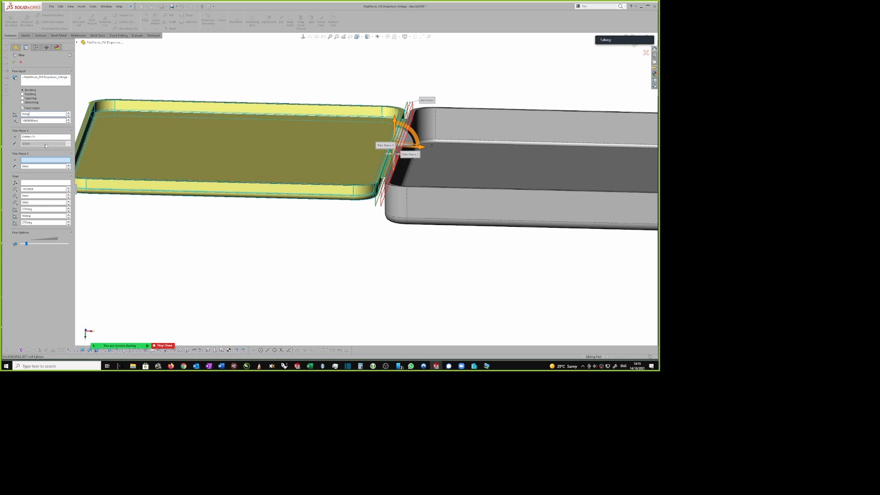
# - Set the flex triad's Y rotation origin to -0.5 mm
pyautogui.click(22, 202)
pyautogui.moveTo(403, 146); pyautogui.dragTo(362, 160, button='middle')
pyautogui.moveTo(275, 161); pyautogui.dragTo(98, 213, button='middle')
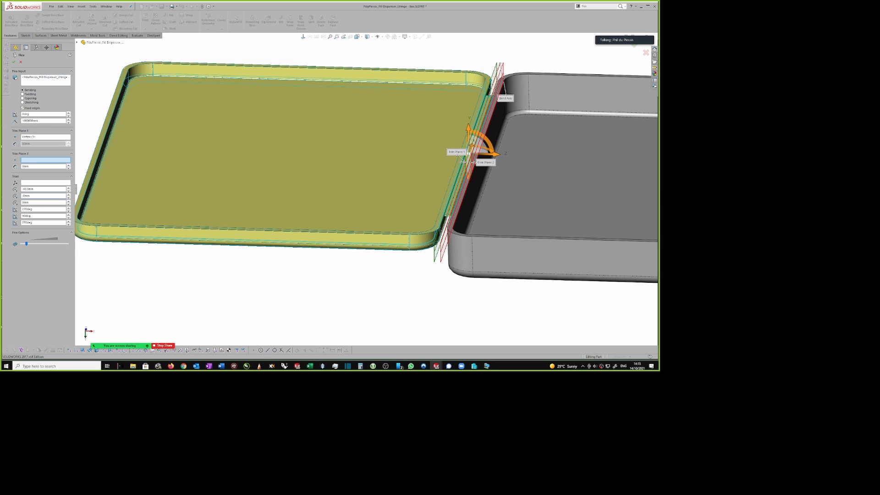
pyautogui.write('5')
pyautogui.press('Return')
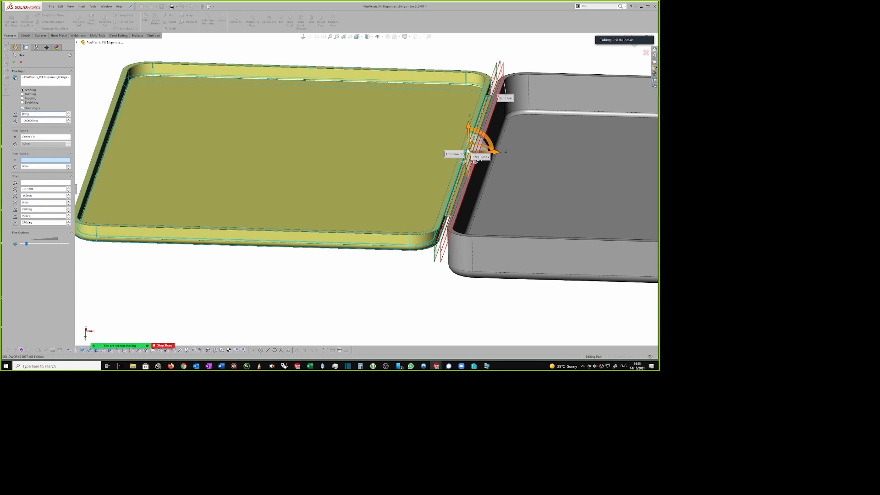
# - Set the flex angle to -180 degrees to bend the lid upward and try to accept the Flex feature
pyautogui.write('0')
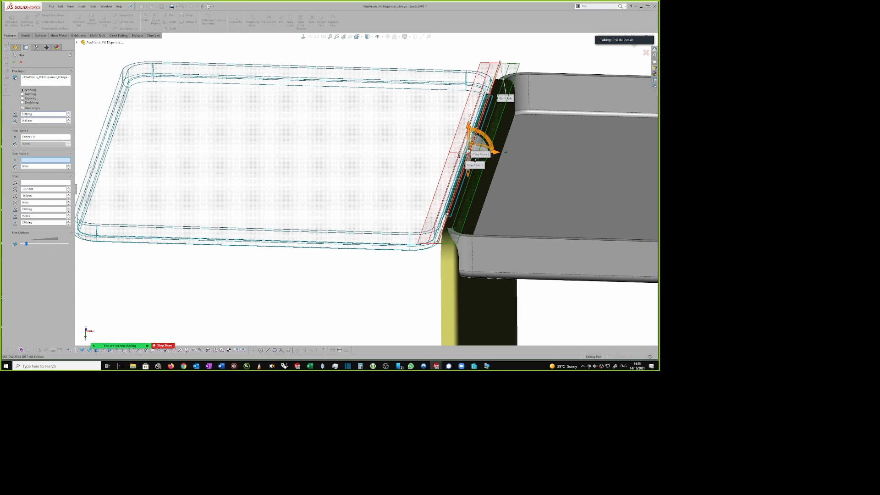
pyautogui.write('-')
pyautogui.scroll(5, 378, 158)
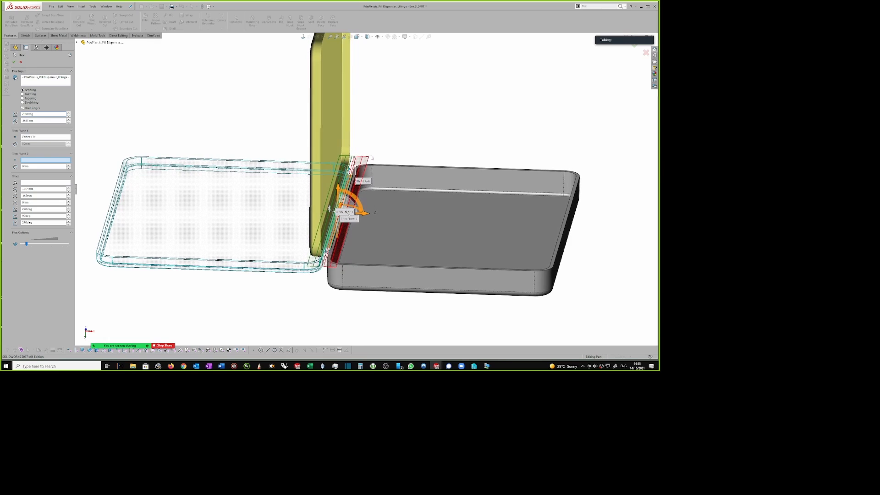
pyautogui.click(13, 62)
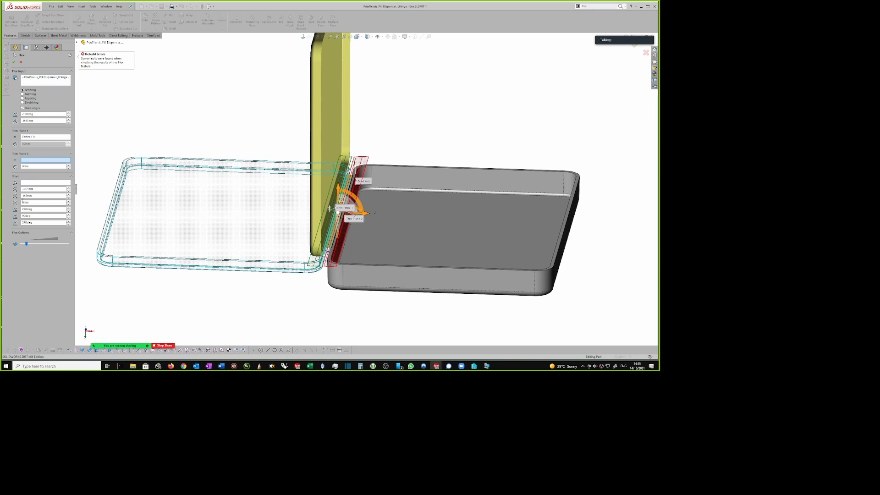
# - Edit the flex triad's rotation origin, then reset the flex angle to 0 and re-enter it as -180 degrees
pyautogui.click(32, 196)
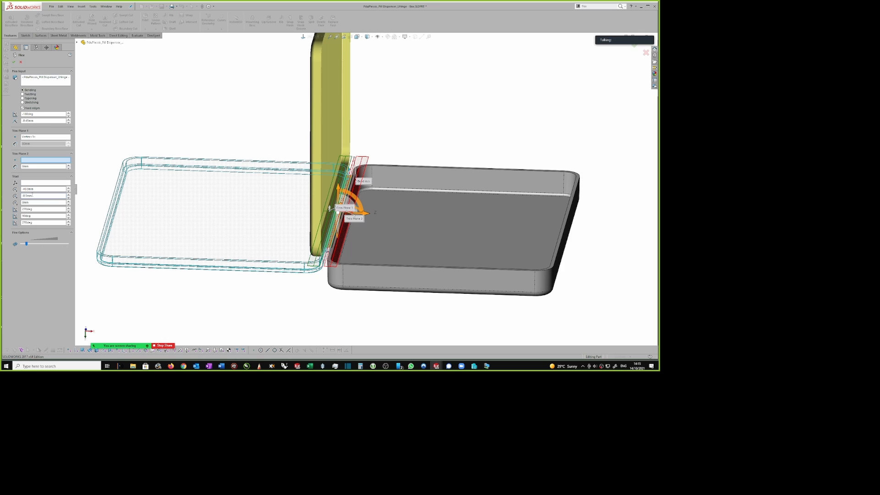
pyautogui.press('BackSpace')
pyautogui.click(35, 114)
pyautogui.press('Return')
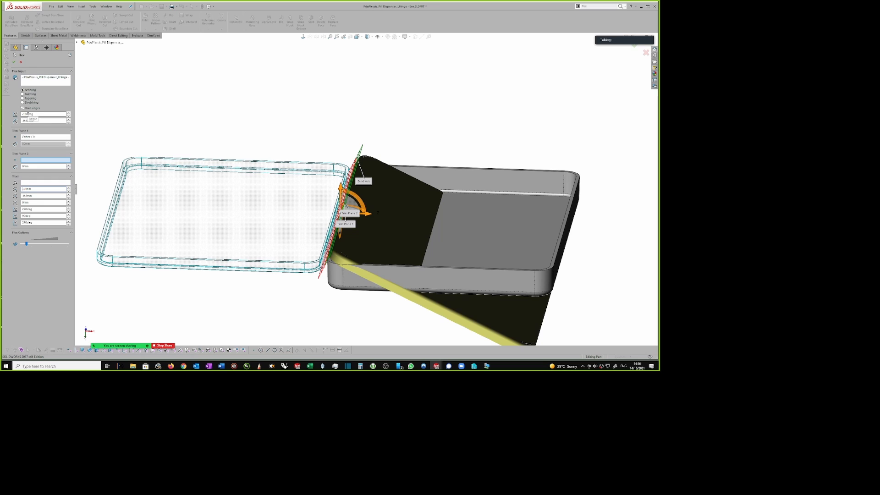
pyautogui.doubleClick(26, 113)
pyautogui.write('0')
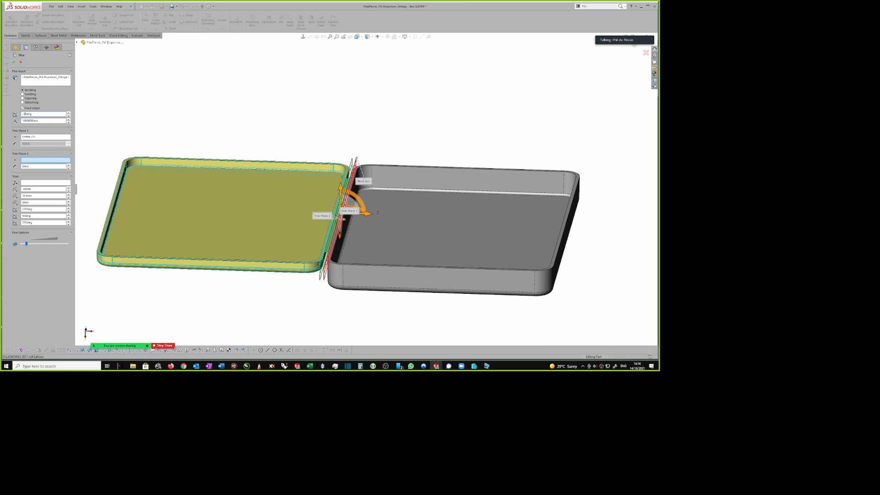
pyautogui.write('8')
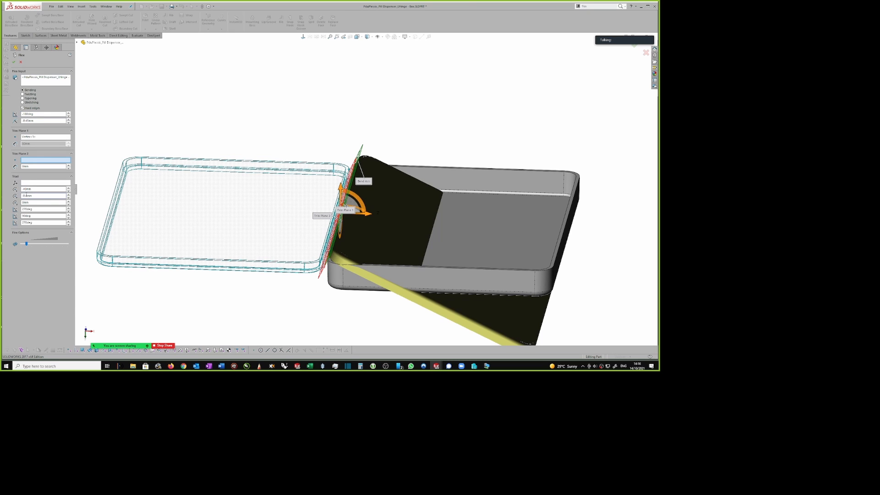
# - Set the flex triad's Z rotation origin to 0.2 mm and its Y rotation origin to -0.1 mm
pyautogui.write('2')
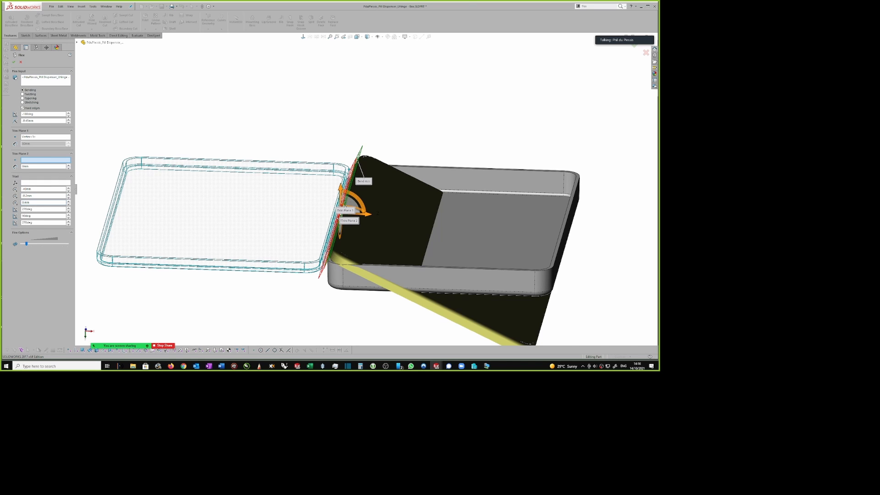
pyautogui.write('2')
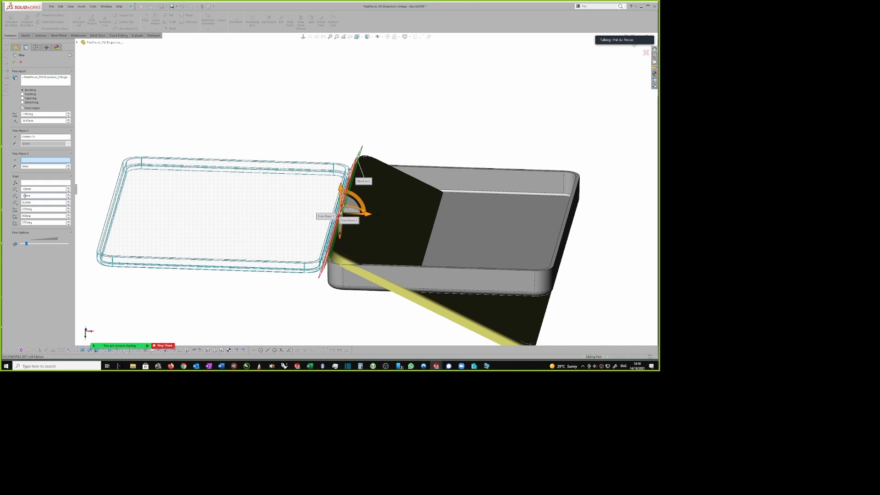
pyautogui.write('1')
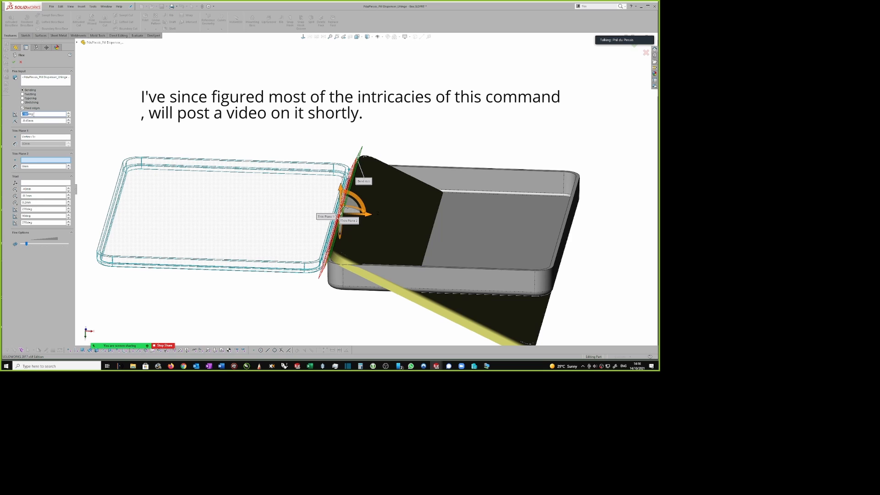
# - Adjust the flex angle and fine-tune the triad's X rotation origin so the lid lies flat over the box
pyautogui.write('0')
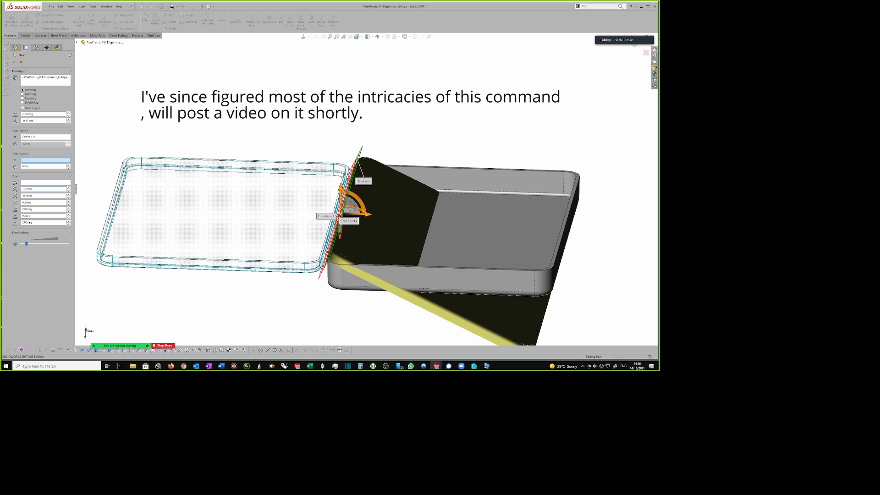
pyautogui.write('3')
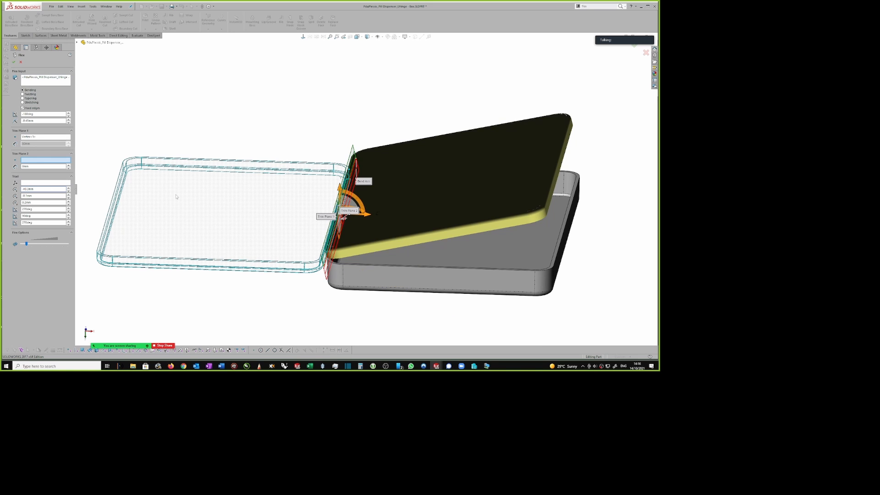
pyautogui.scroll(-1, 291, 236)
pyautogui.scroll(1, 207, 215)
pyautogui.scroll(-1, 271, 209)
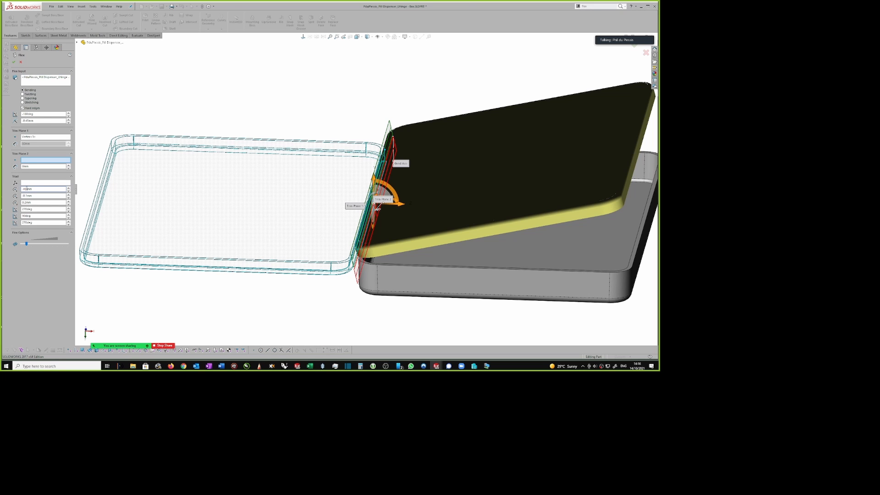
pyautogui.write('.2')
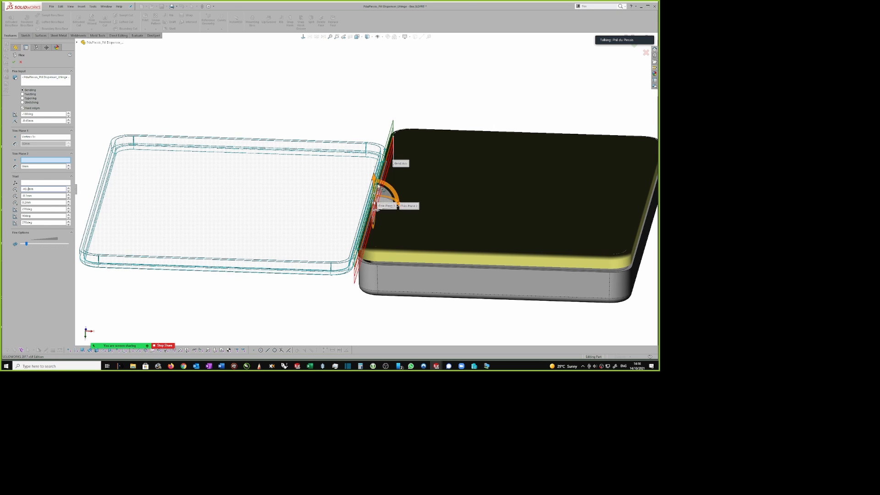
# - Check the folded lid from the side, try to accept the Flex feature and cancel it
pyautogui.moveTo(375, 207); pyautogui.dragTo(573, 195, button='middle')
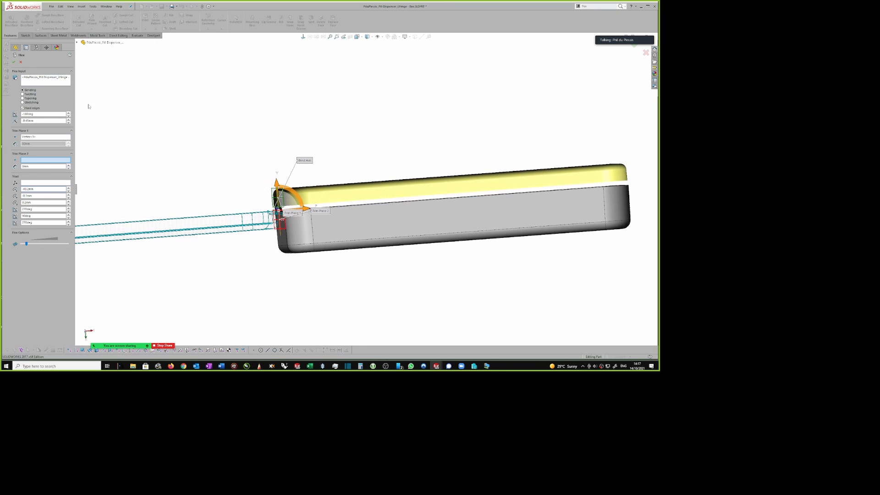
pyautogui.click(14, 62)
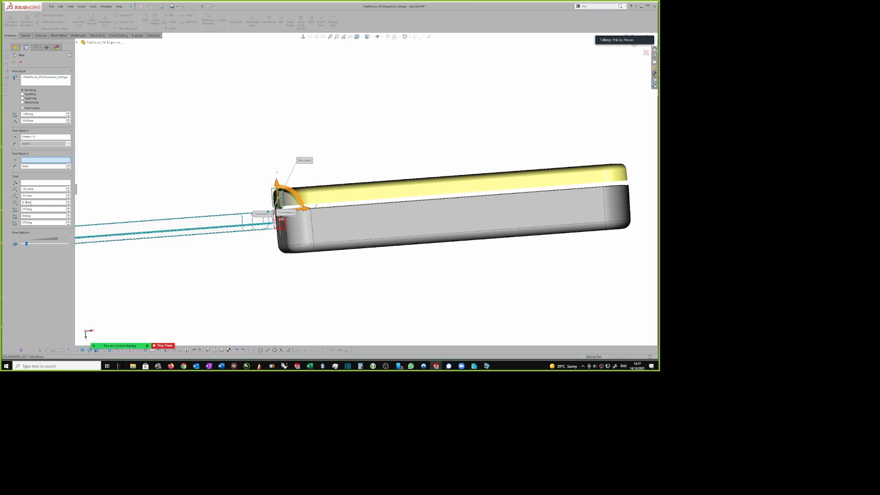
pyautogui.click(13, 63)
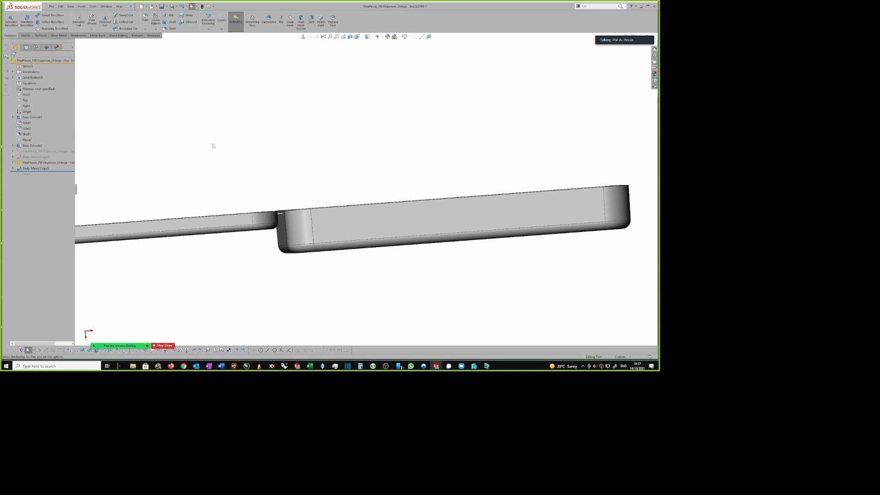
# - Suppress the currently active inserted lid part and unsuppress the earlier inserted lid part in the feature history
pyautogui.moveTo(213, 146); pyautogui.dragTo(293, 129, button='middle')
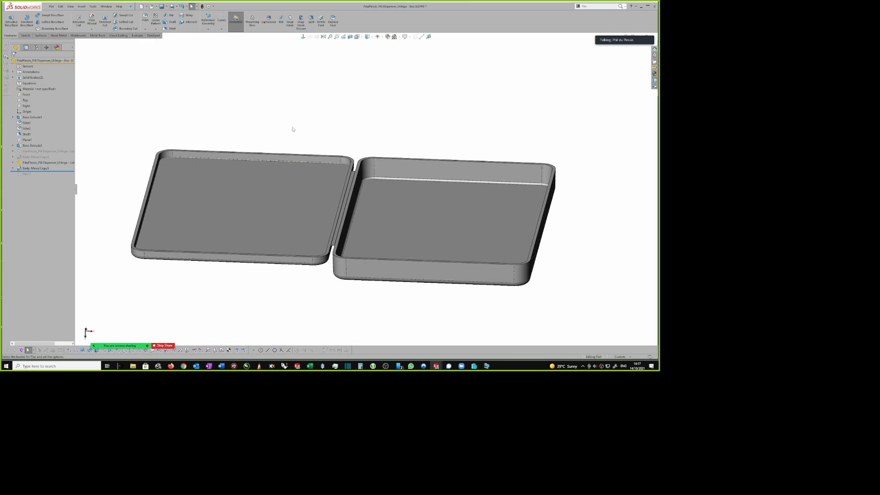
pyautogui.click(28, 163)
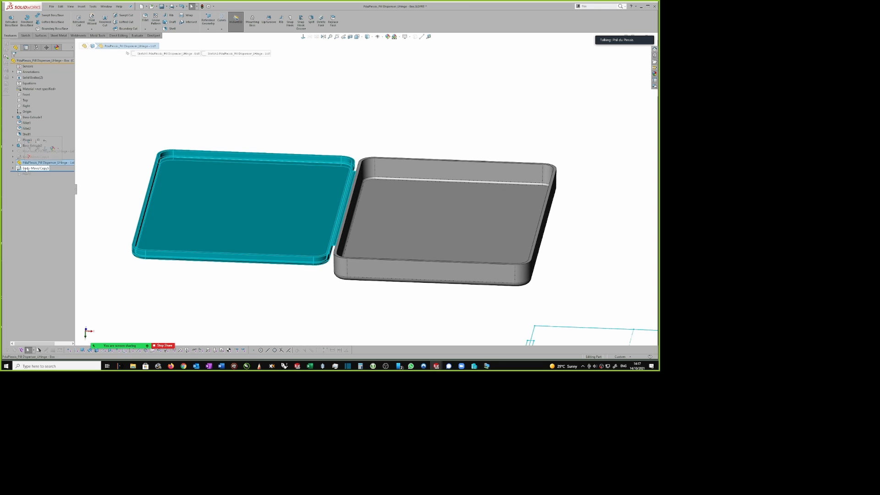
pyautogui.rightClick(39, 164)
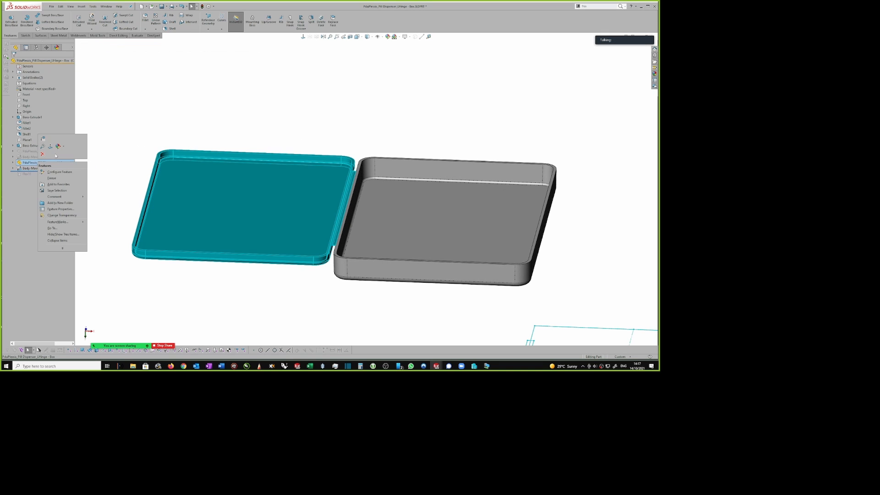
pyautogui.click(42, 146)
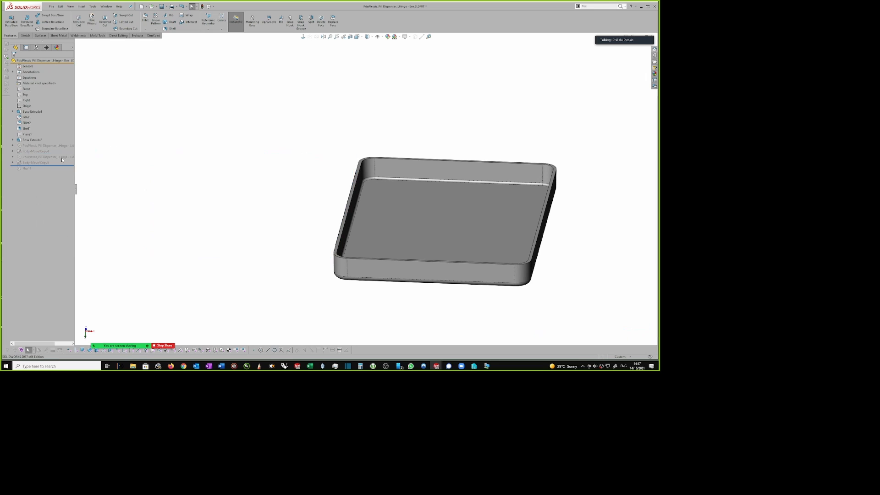
pyautogui.rightClick(42, 145)
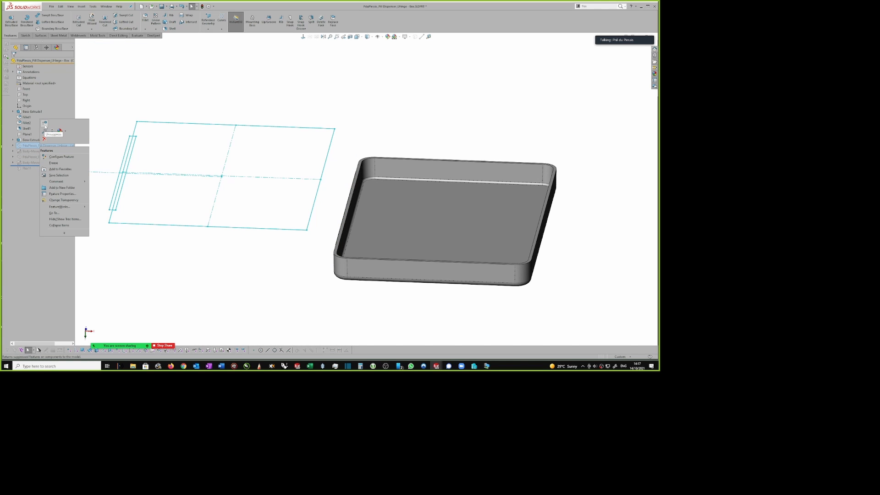
pyautogui.click(45, 123)
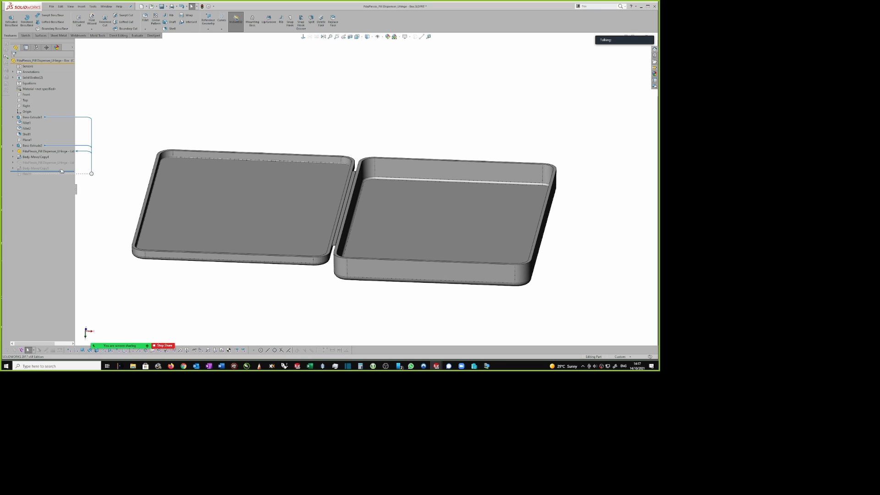
# - Roll the feature history forward past the existing Flex feature and unsuppress it to fold the lid closed
pyautogui.moveTo(61, 171); pyautogui.dragTo(60, 177)
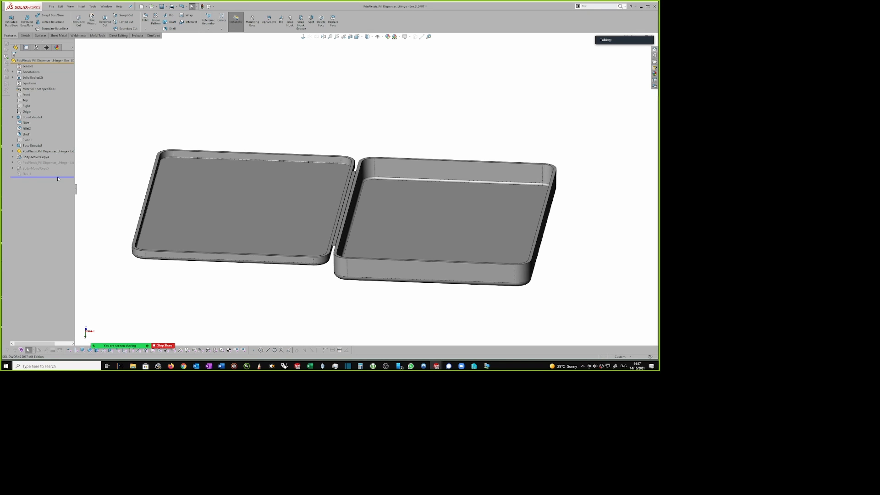
pyautogui.rightClick(27, 174)
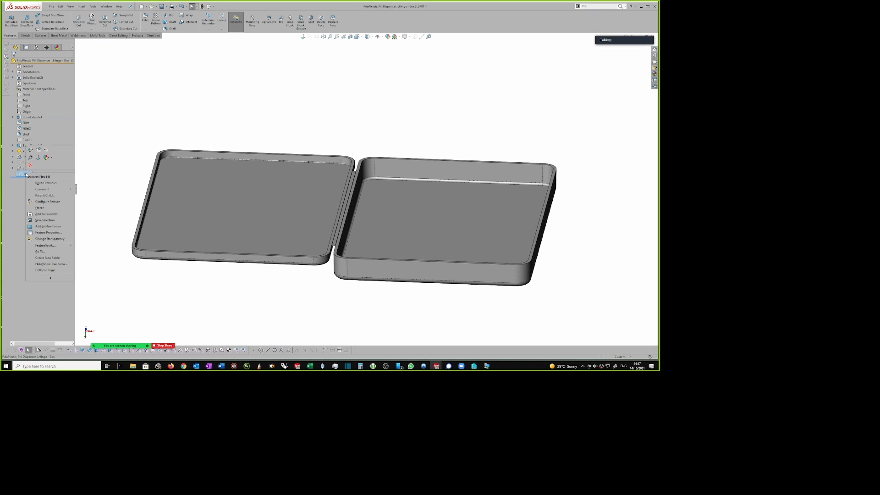
pyautogui.click(43, 150)
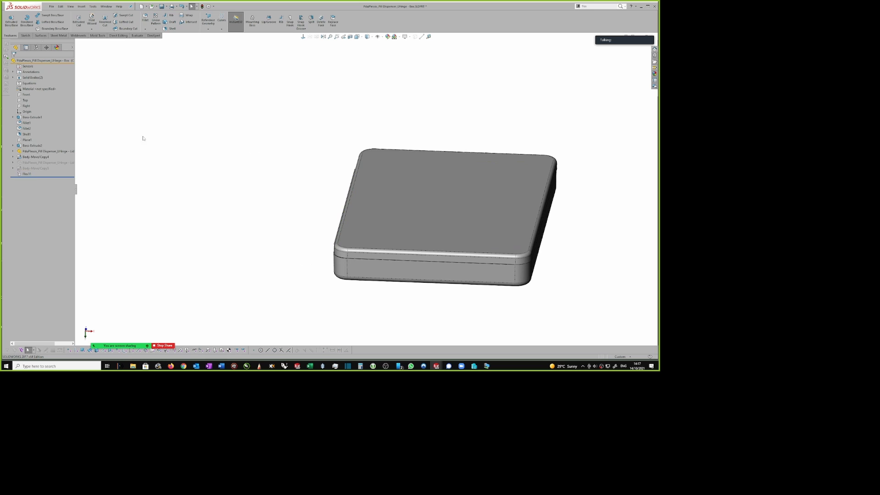
# - Examine the closed pill dispenser, its lid-to-box seam at the corner and the bent hinge strip from several angles
pyautogui.scroll(3, 435, 173)
pyautogui.moveTo(436, 174); pyautogui.dragTo(367, 156, button='middle')
pyautogui.scroll(-2, 398, 155)
pyautogui.scroll(-2, 314, 216)
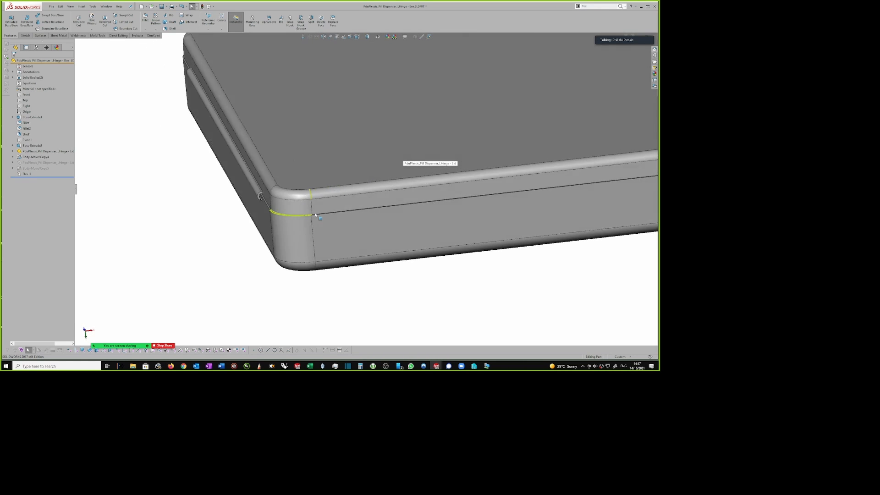
pyautogui.moveTo(315, 216); pyautogui.dragTo(288, 193, button='middle')
pyautogui.scroll(-2, 265, 210)
pyautogui.scroll(-2, 265, 210)
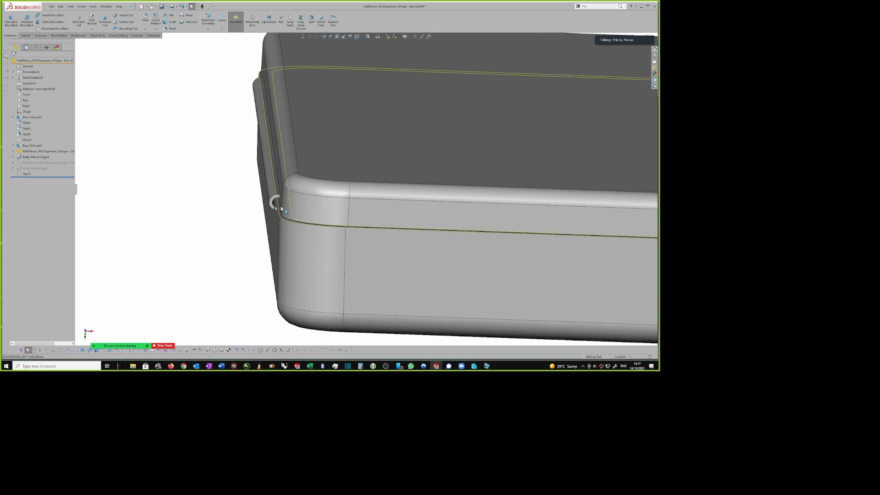
pyautogui.moveTo(275, 210); pyautogui.dragTo(216, 182, button='middle')
pyautogui.scroll(4, 277, 247)
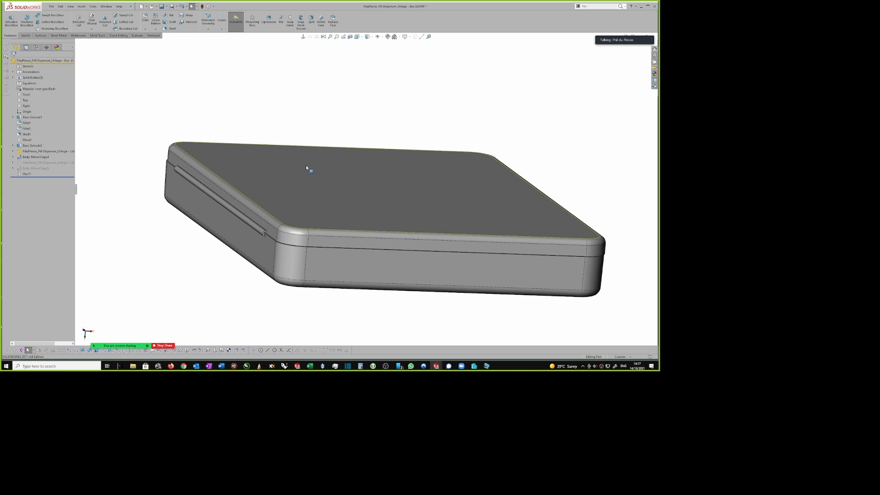
pyautogui.scroll(1, 545, 158)
pyautogui.moveTo(546, 150); pyautogui.dragTo(540, 160, button='middle')
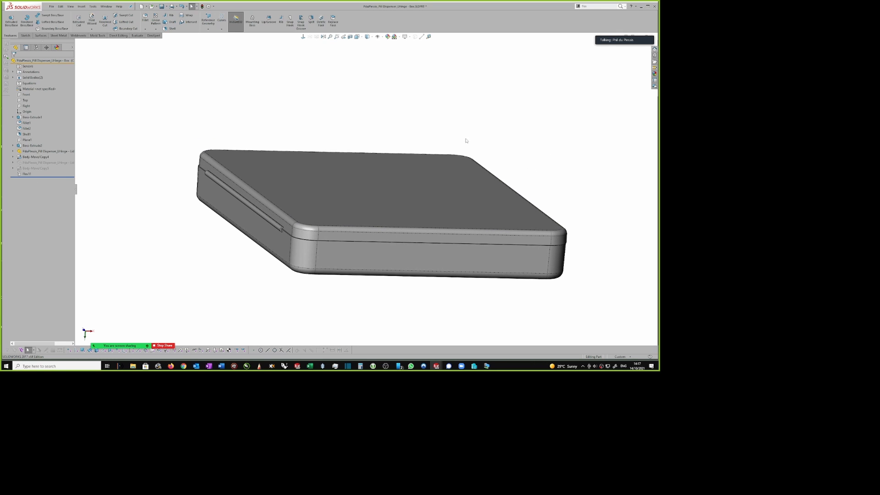
pyautogui.moveTo(404, 85); pyautogui.dragTo(288, 195, button='middle')
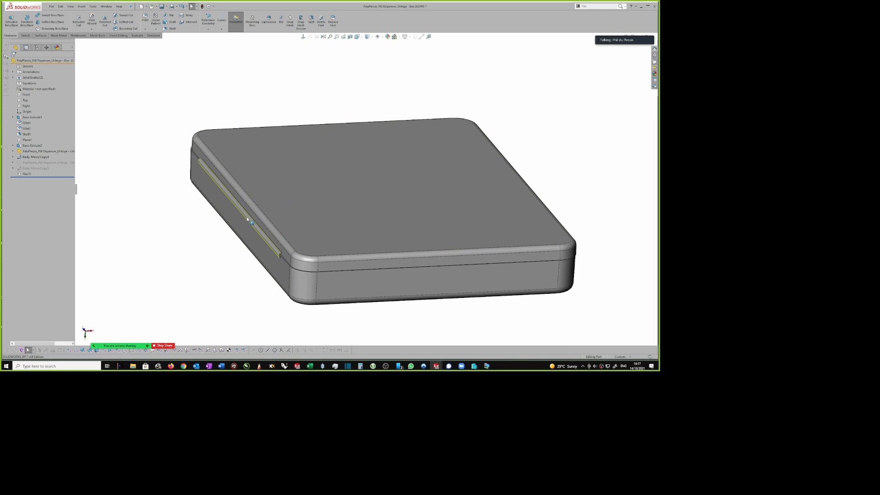
pyautogui.moveTo(545, 147); pyautogui.dragTo(552, 130, button='middle')
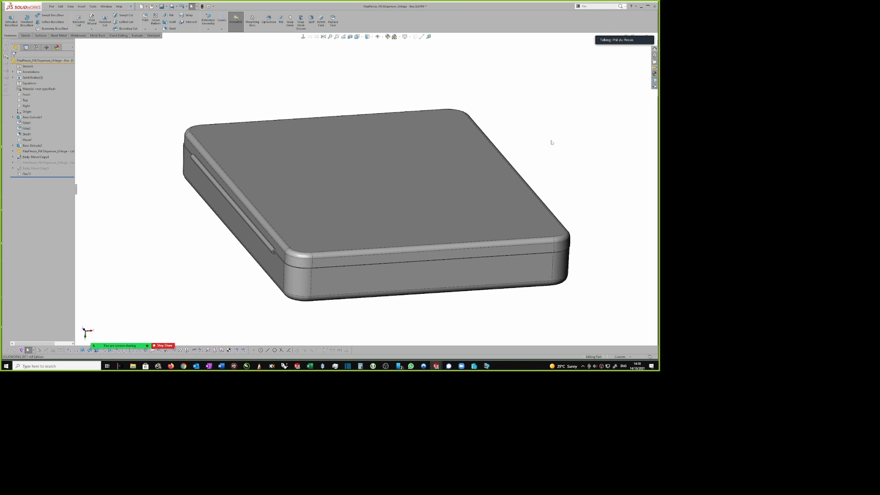
pyautogui.moveTo(552, 142); pyautogui.dragTo(589, 123, button='middle')
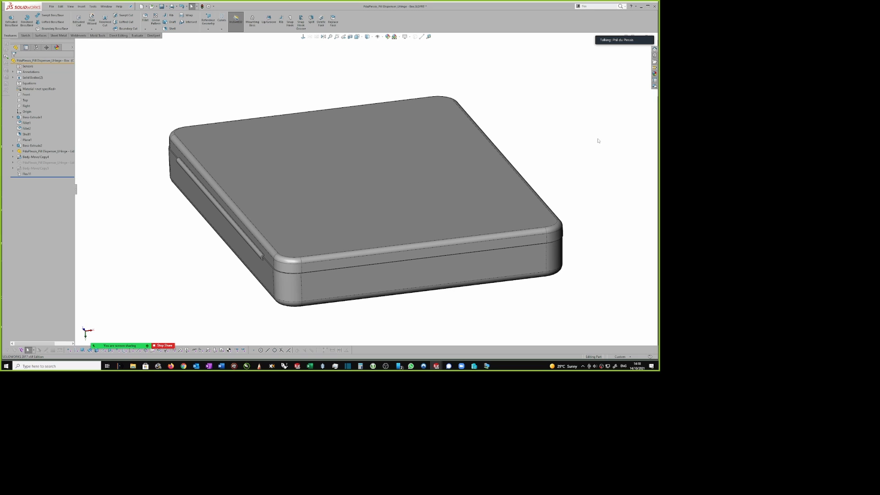
pyautogui.moveTo(638, 40)
pyautogui.moveTo(151, 343)
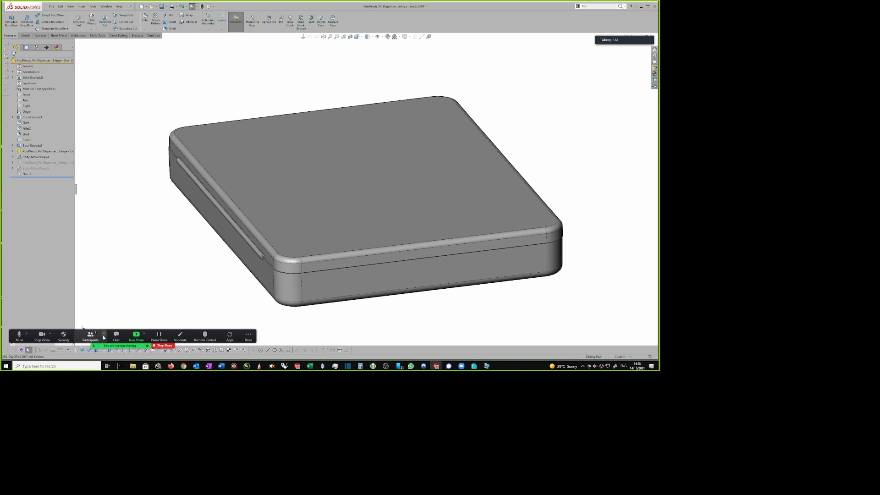
pyautogui.click(103, 336)
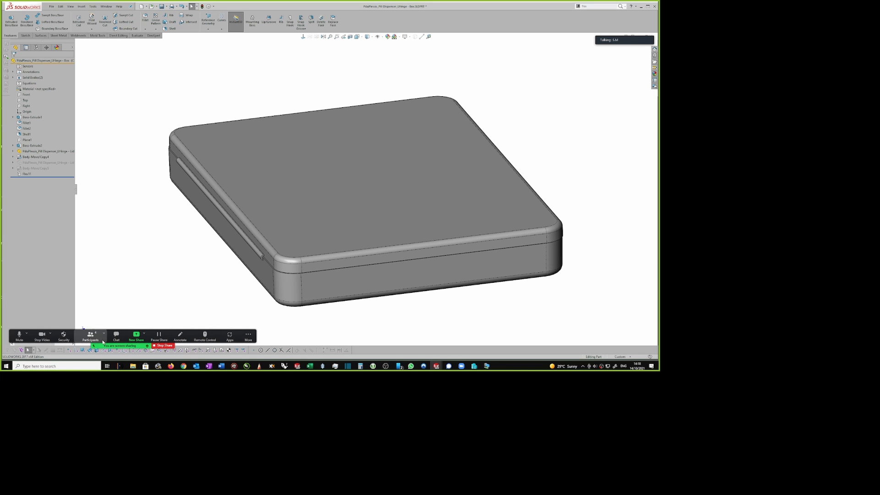
pyautogui.moveTo(310, 183)
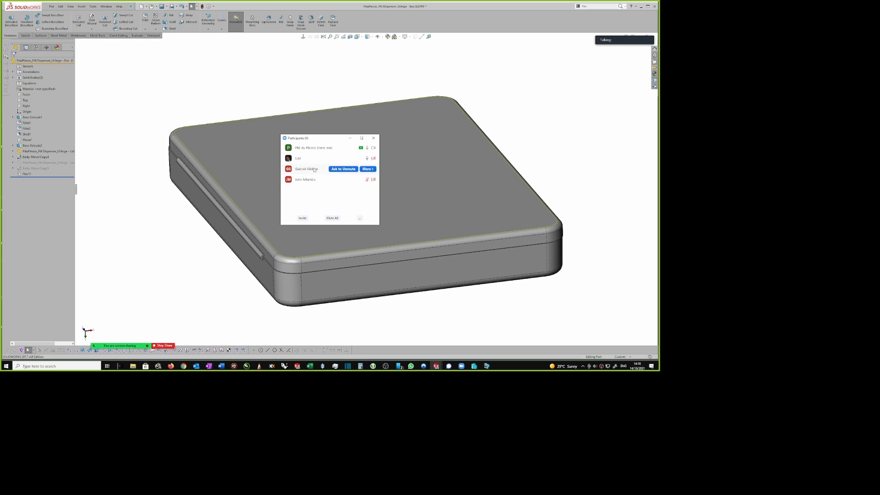
pyautogui.moveTo(312, 162)
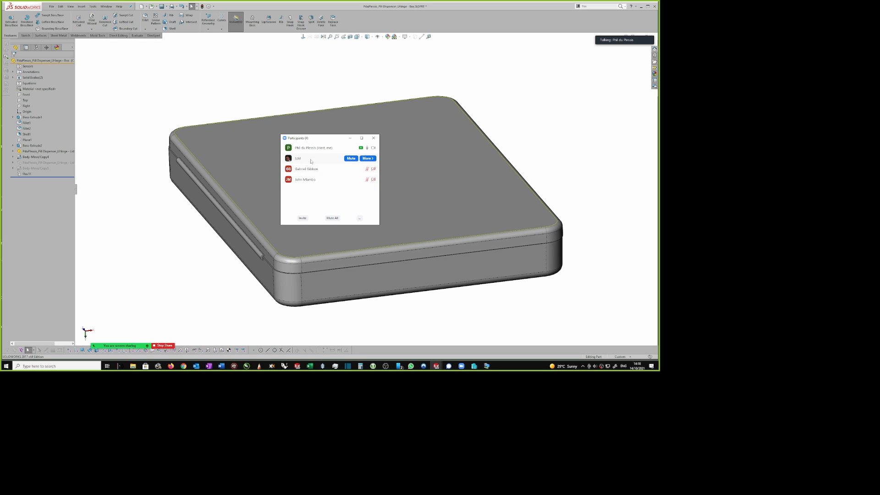
pyautogui.click(577, 148)
pyautogui.click(350, 137)
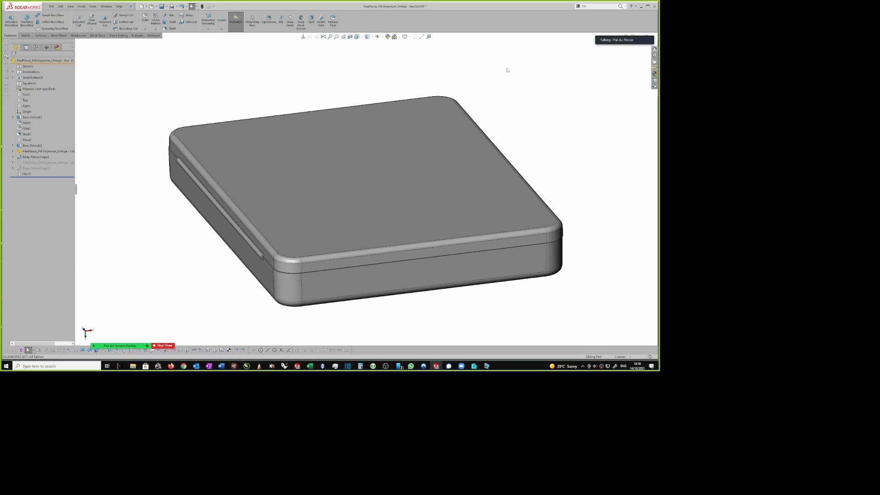
# - Open the recently used Pillbox LivHinge basic assembly and rebuild it on opening
pyautogui.click(51, 6)
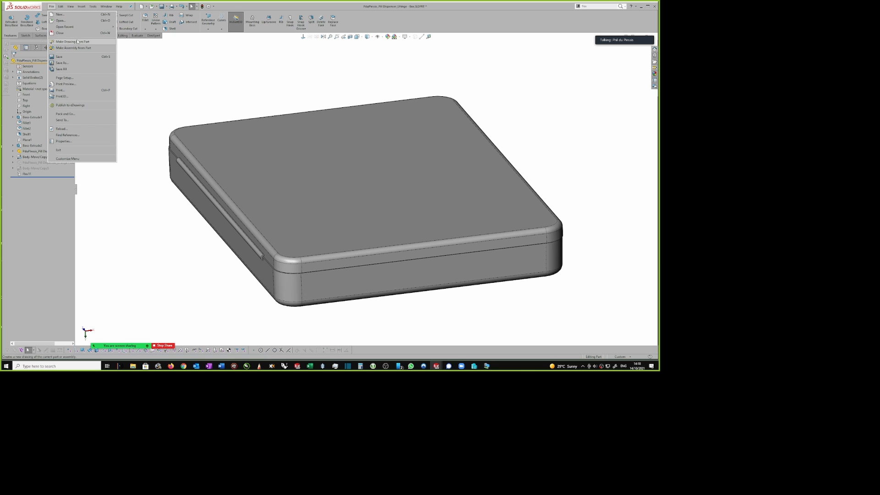
pyautogui.moveTo(66, 29)
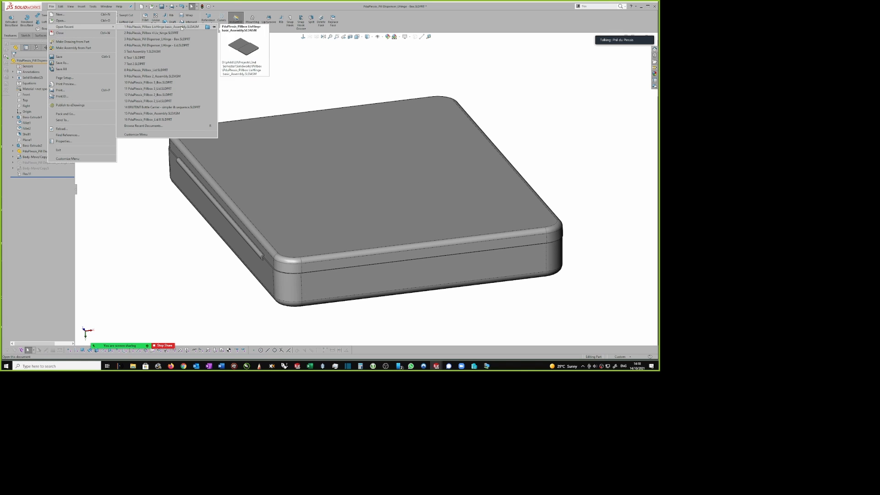
pyautogui.click(160, 27)
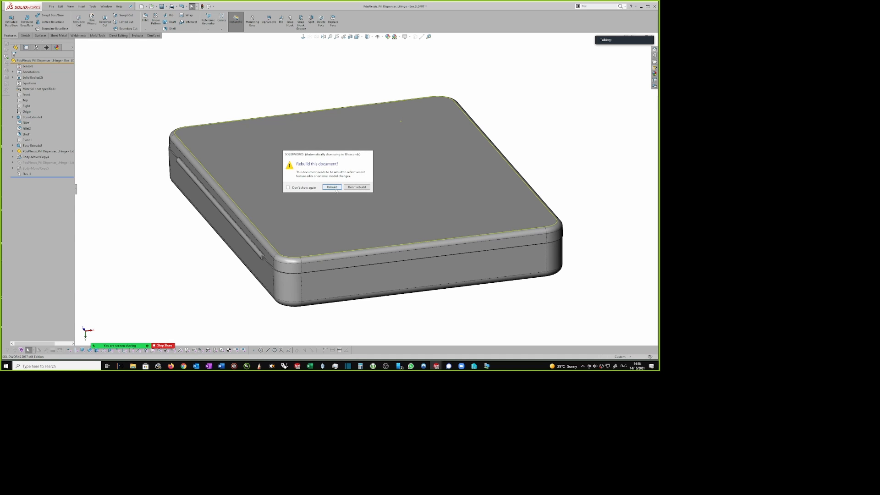
pyautogui.click(338, 185)
# - Activate the pillbox assembly's Closed configuration, rolling the rolled-back part forward, and inspect the closed box and its hinge side
pyautogui.scroll(-6, 316, 201)
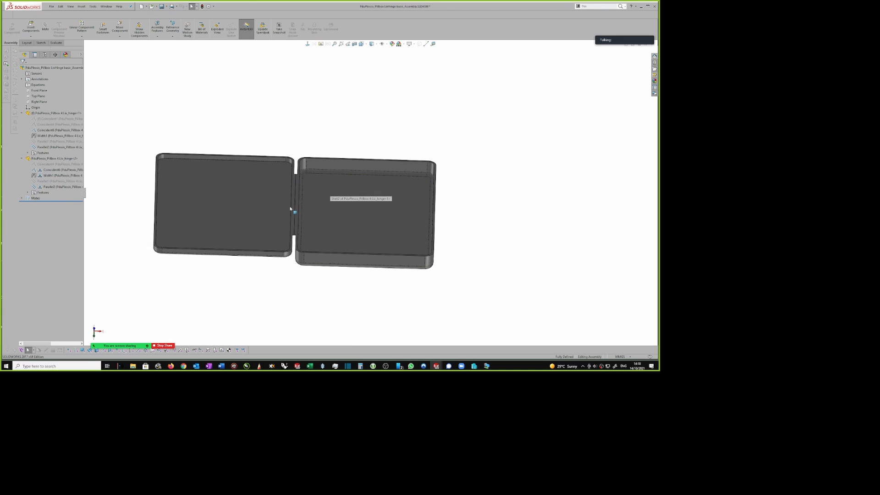
pyautogui.scroll(3, 311, 198)
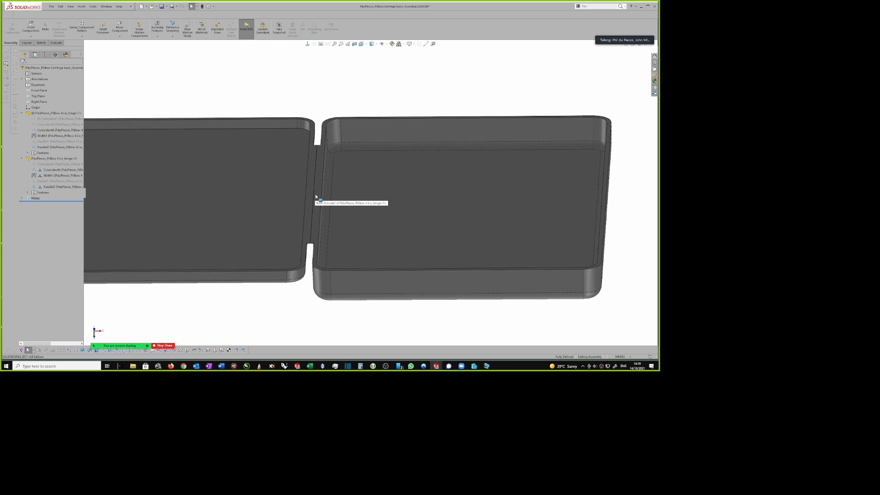
pyautogui.moveTo(316, 198); pyautogui.dragTo(368, 186, button='middle')
pyautogui.scroll(2, 367, 185)
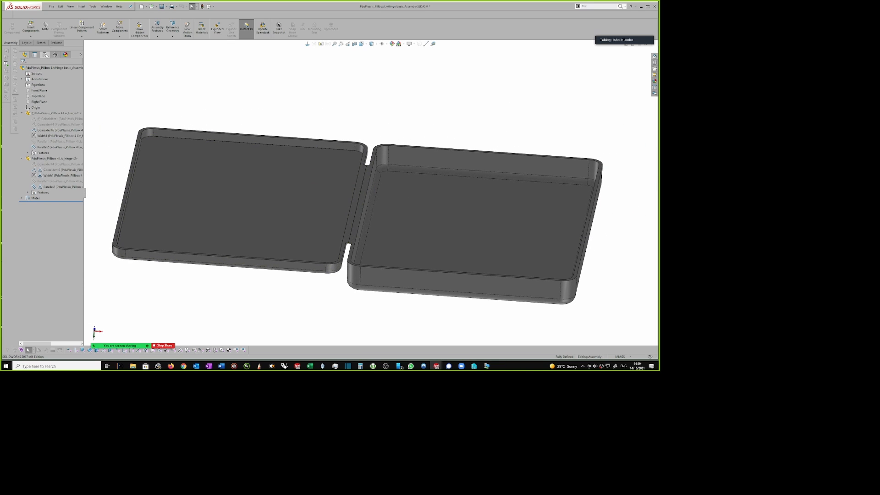
pyautogui.click(45, 55)
pyautogui.doubleClick(45, 83)
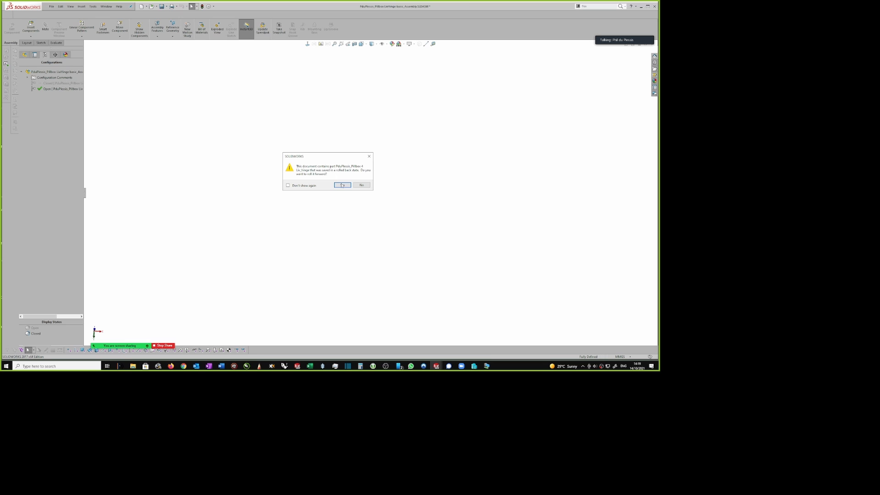
pyautogui.click(342, 186)
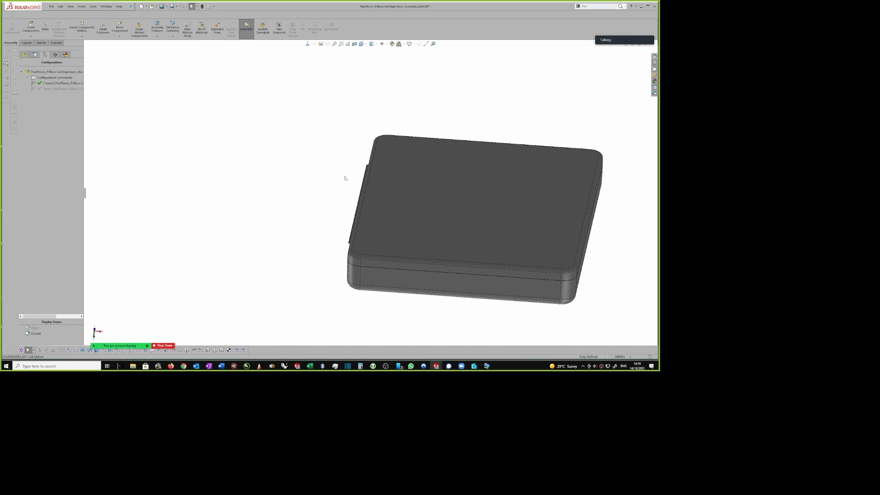
pyautogui.moveTo(346, 179); pyautogui.dragTo(340, 153, button='middle')
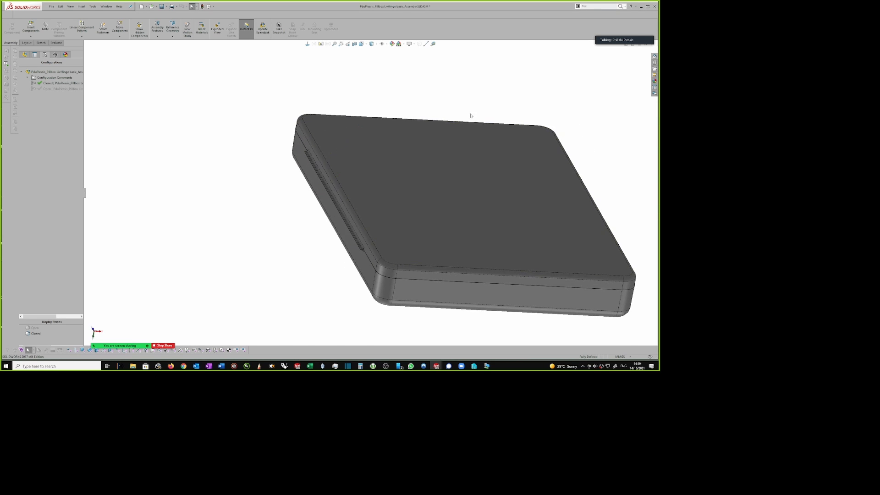
pyautogui.moveTo(471, 116); pyautogui.dragTo(550, 124, button='middle')
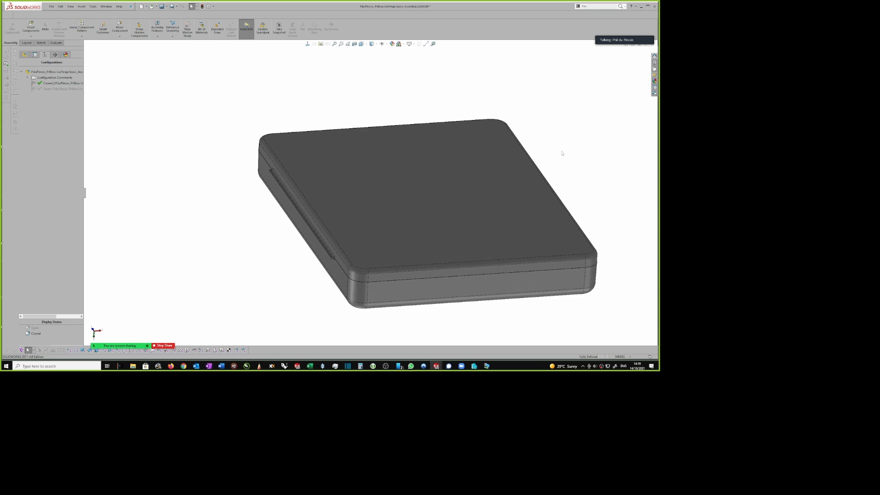